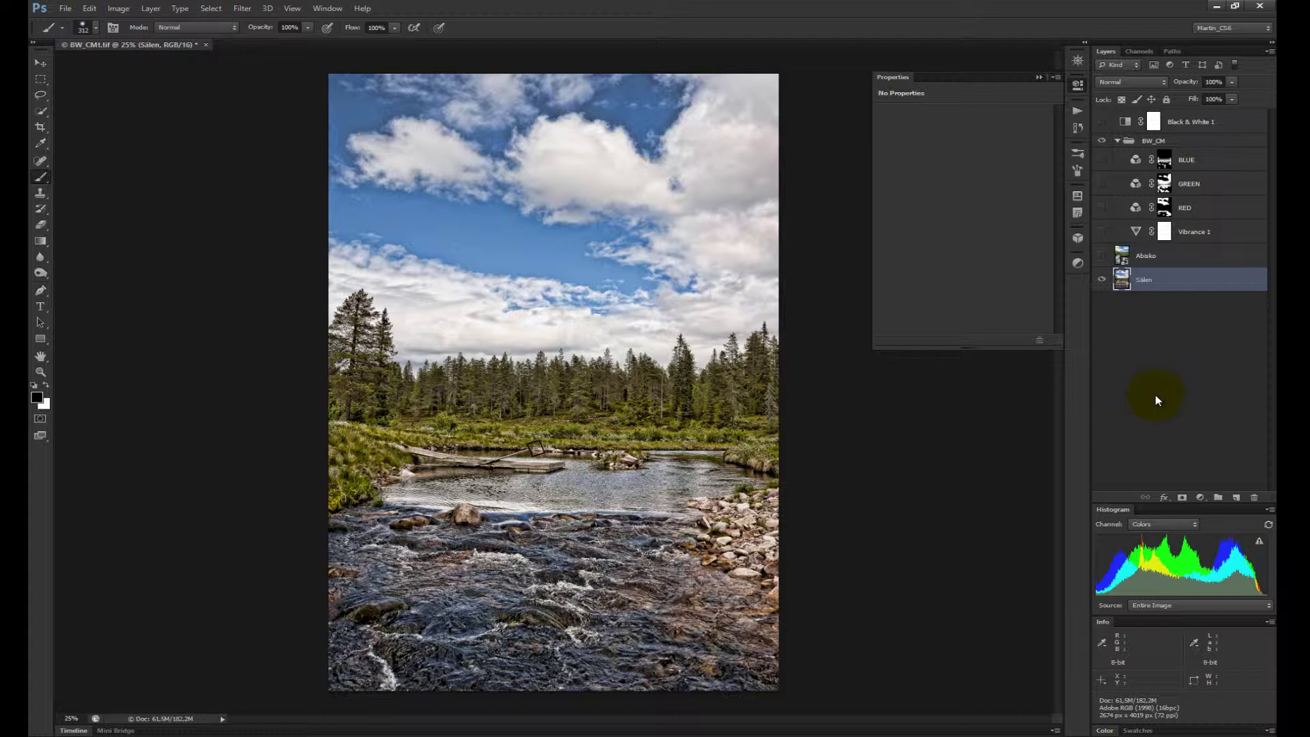
Step: Inspect the BLUE, GREEN and RED Channel Mixer settings, then reselect the Sälen photo layer
left_click(1121, 167)
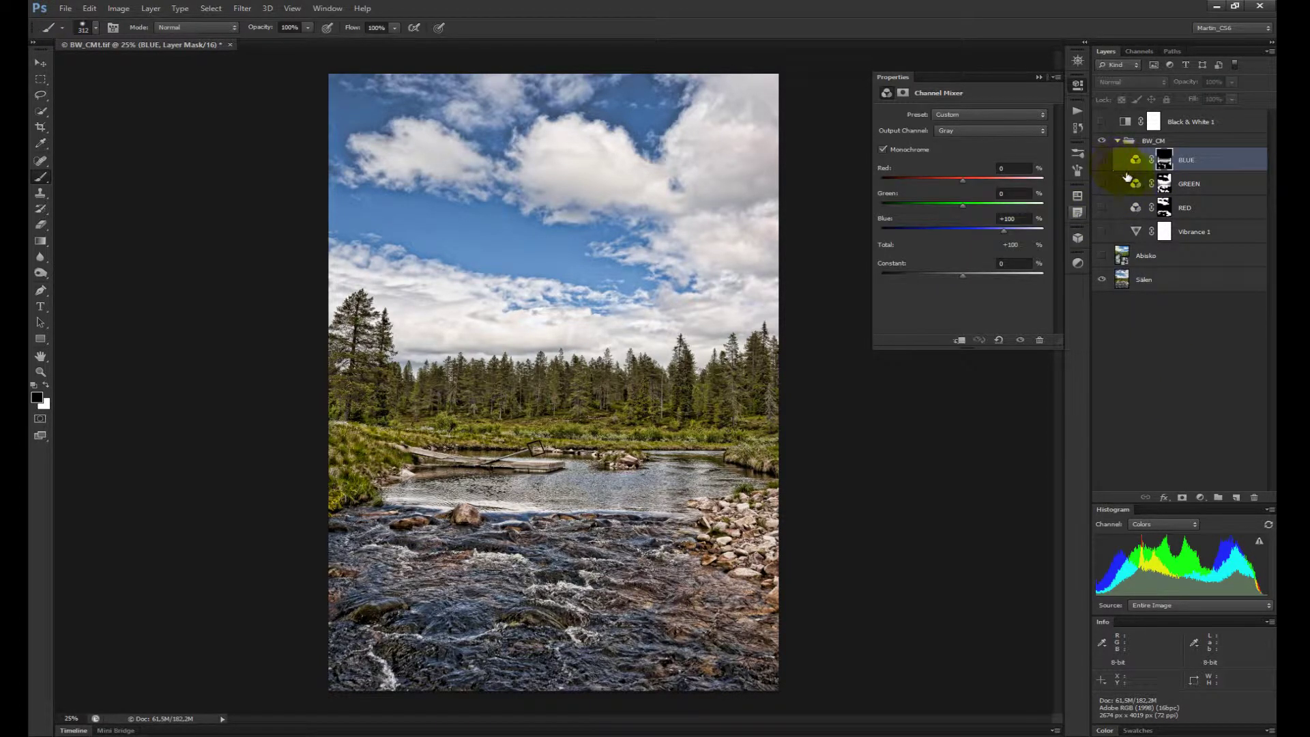
left_click(1123, 186)
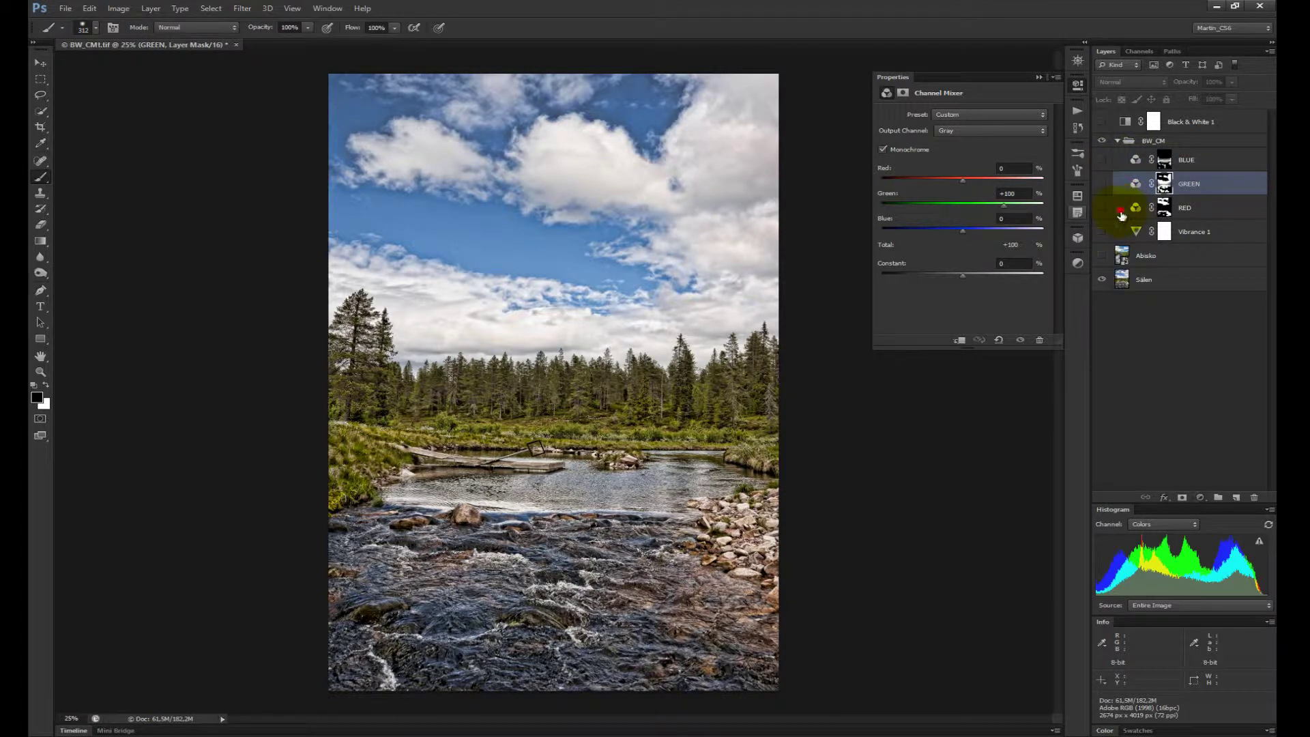
left_click(1121, 211)
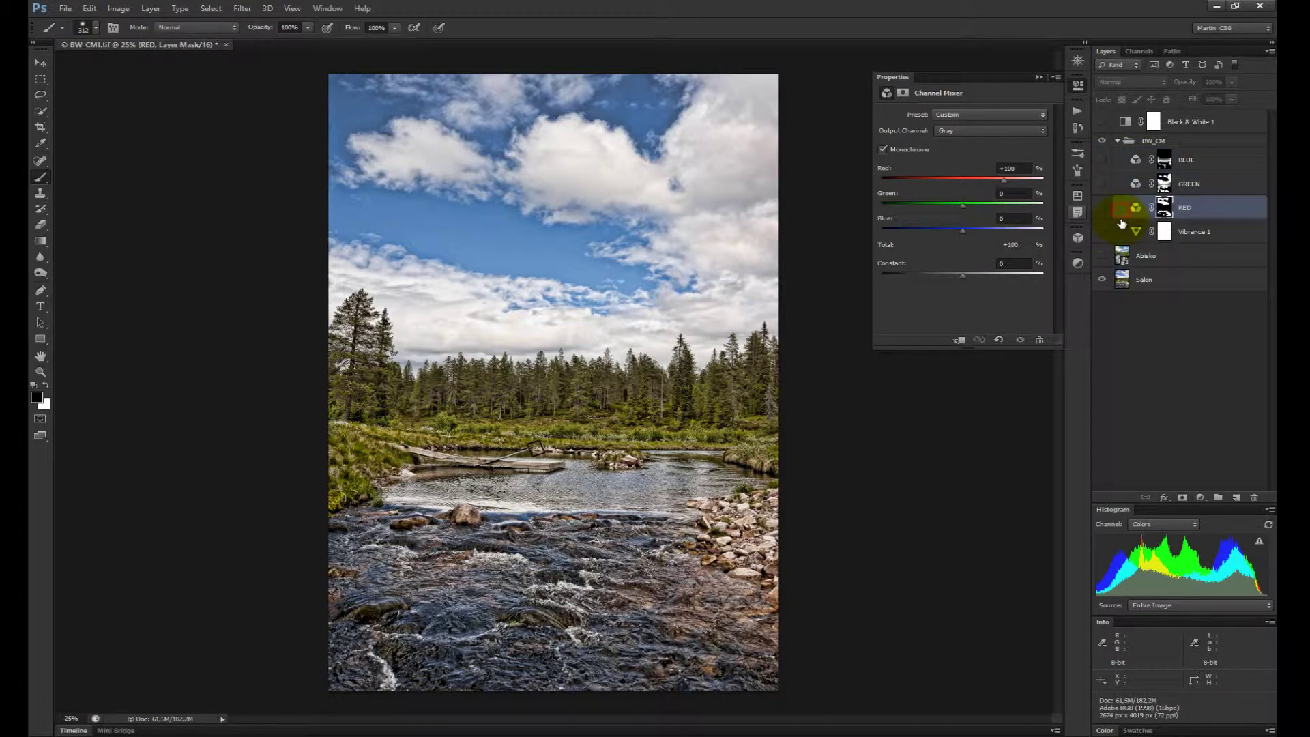
left_click(1141, 280)
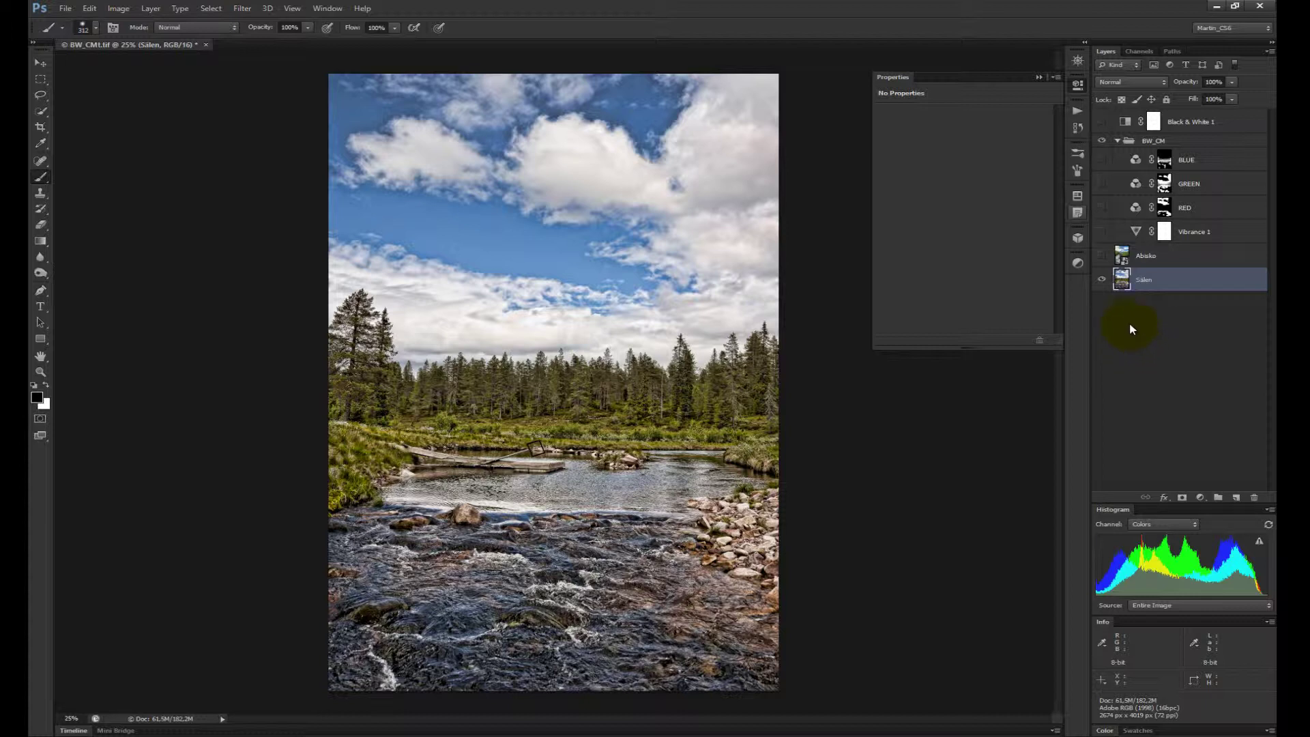
Step: View the Sälen photo's Red, Green and Blue channels individually, then the RGB composite
left_click(1142, 51)
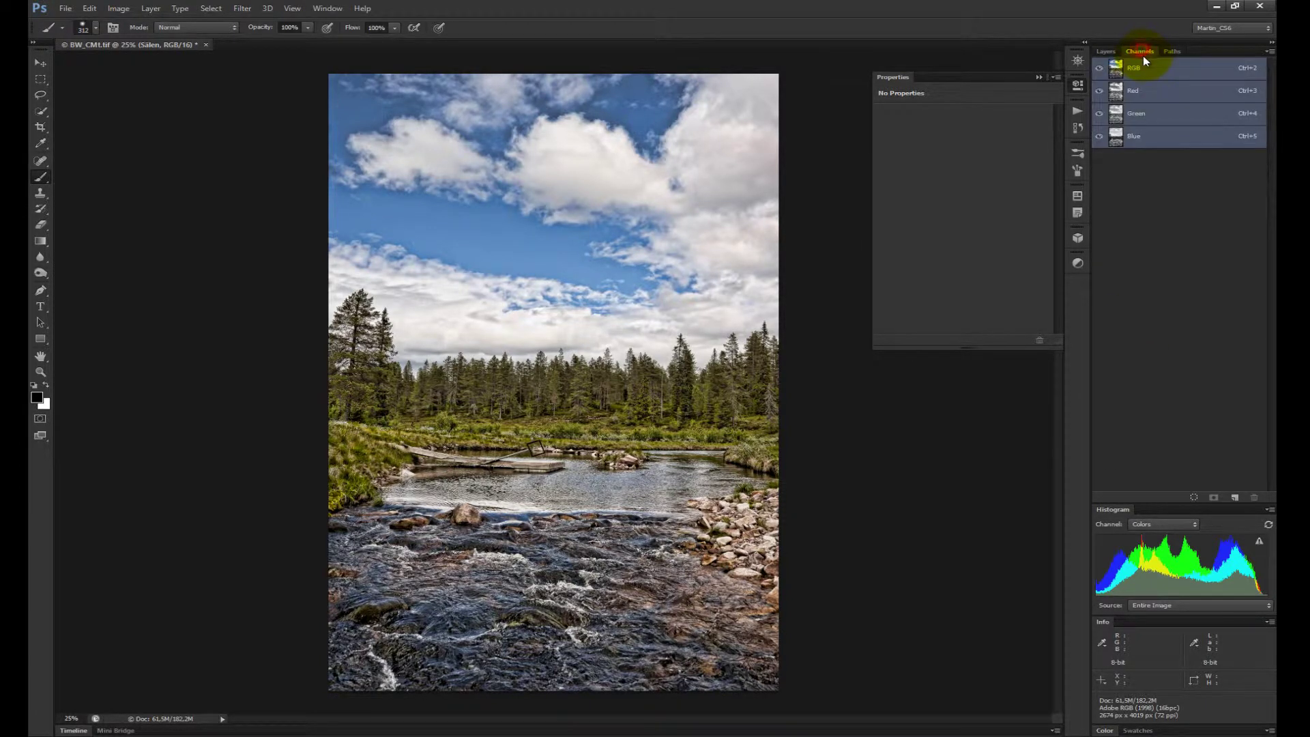
left_click(1143, 96)
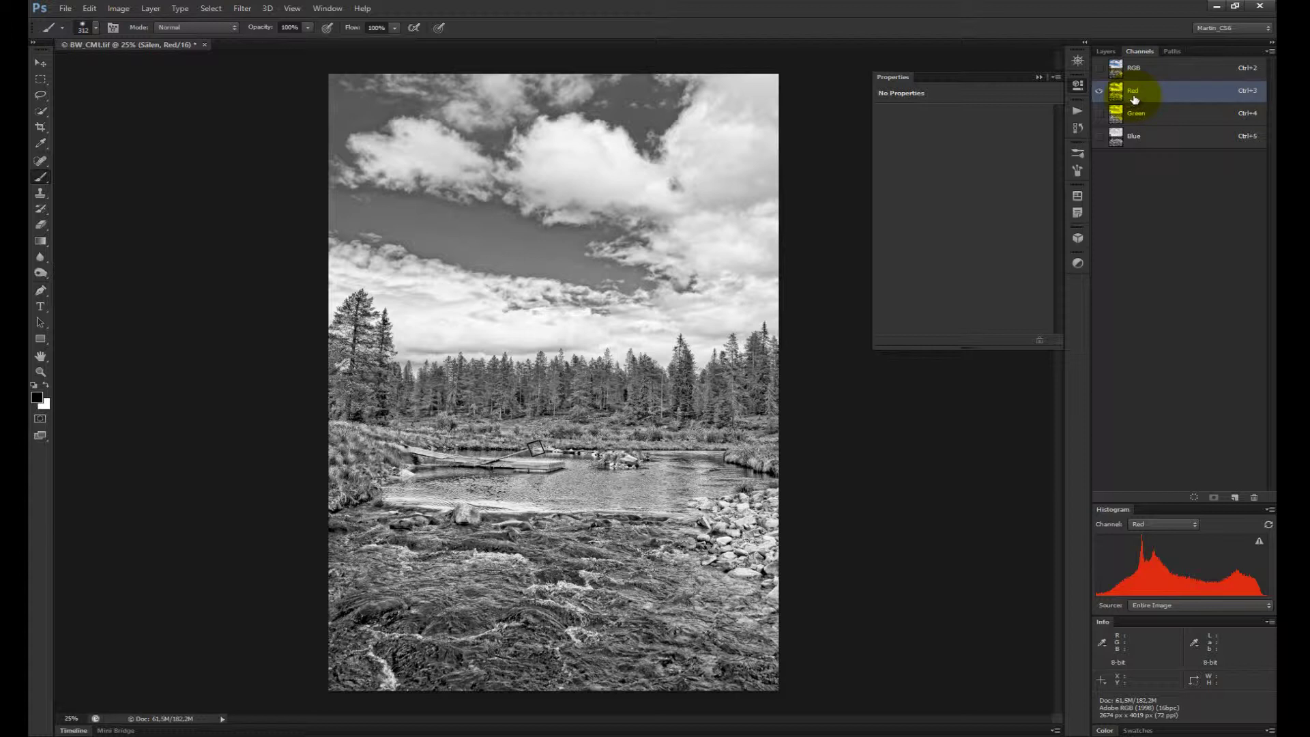
left_click(1145, 113)
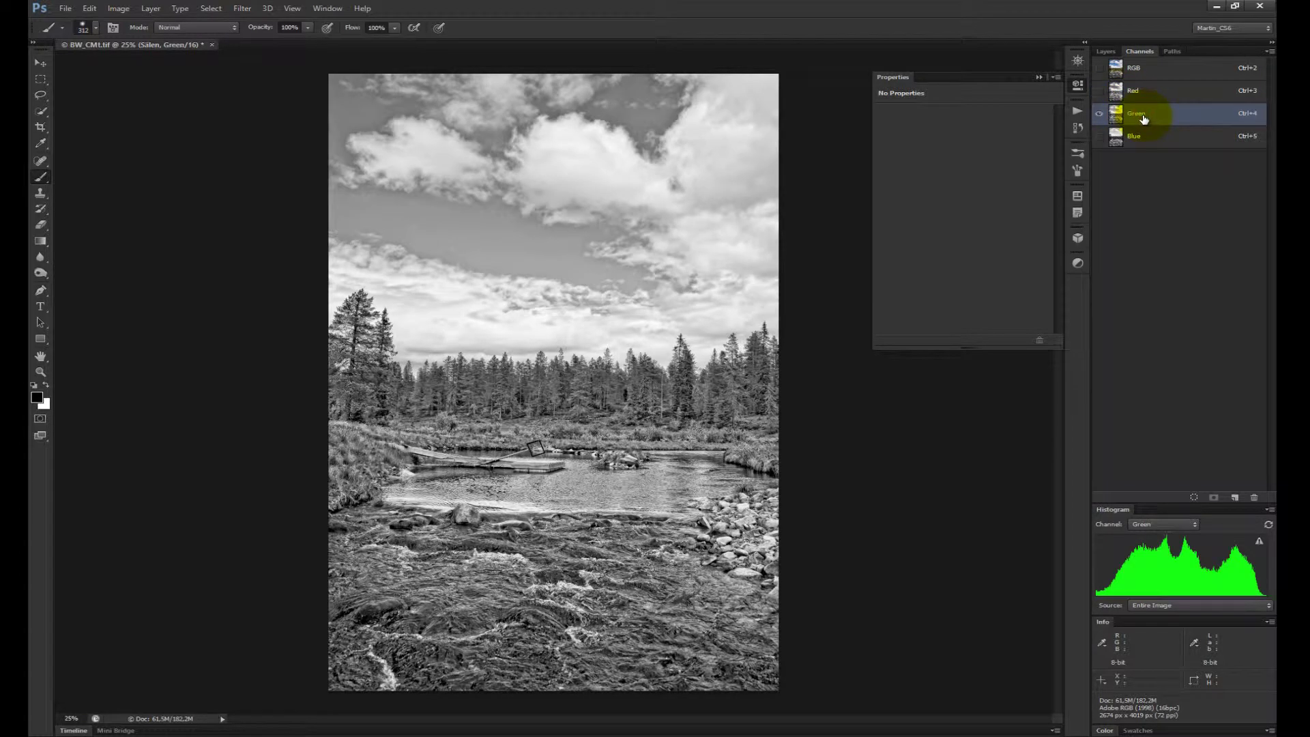
left_click(1137, 140)
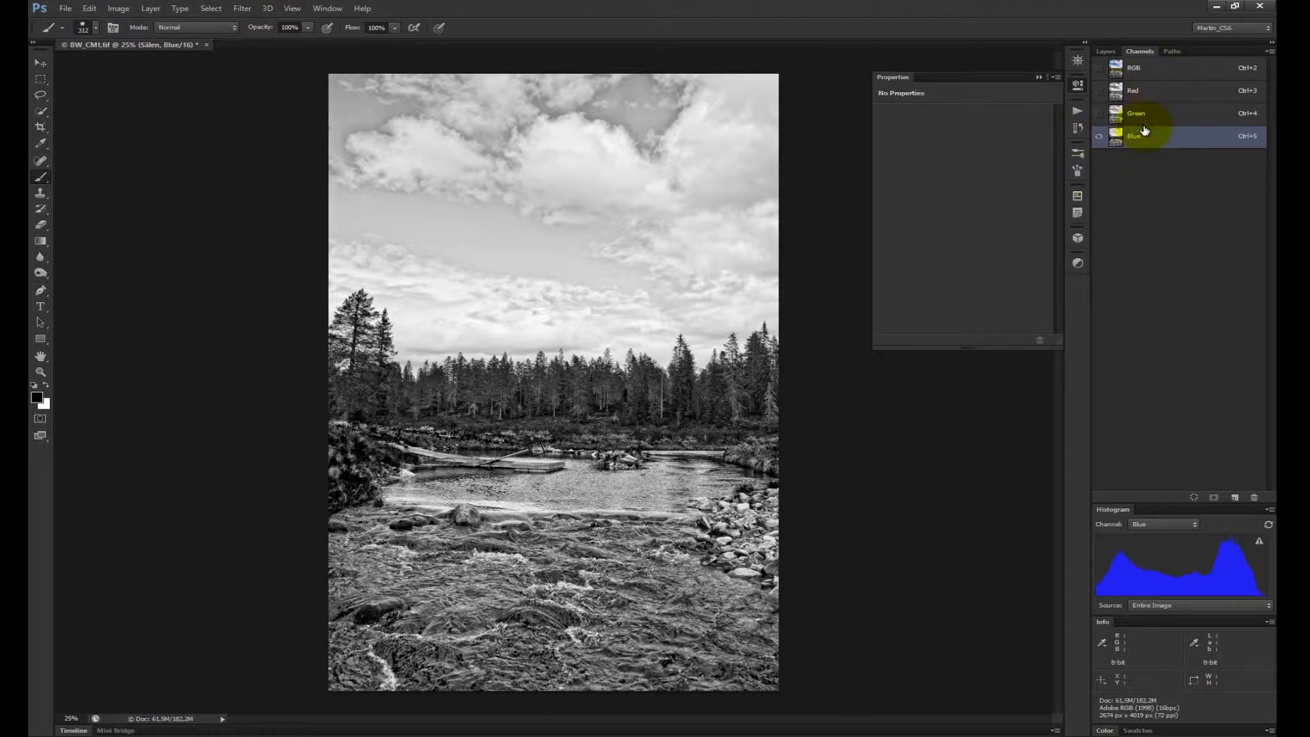
left_click(1146, 112)
left_click(1148, 90)
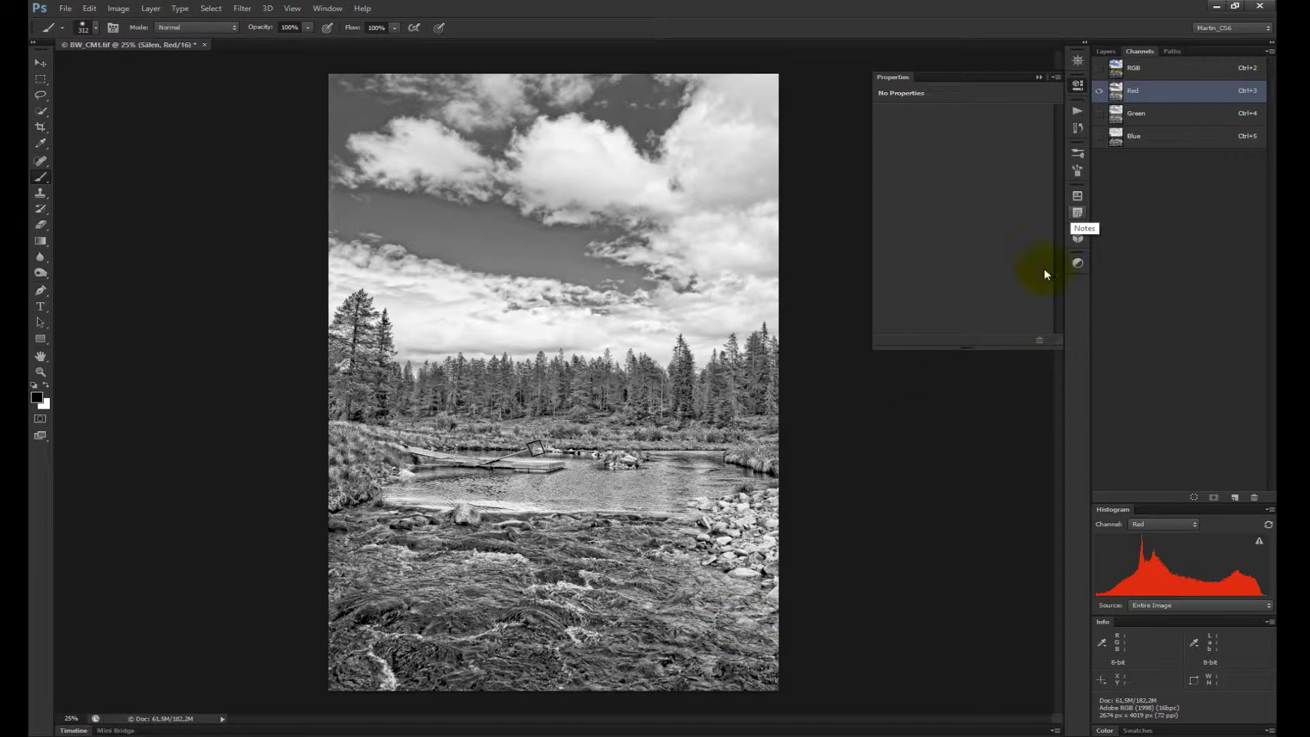
left_click(1150, 72)
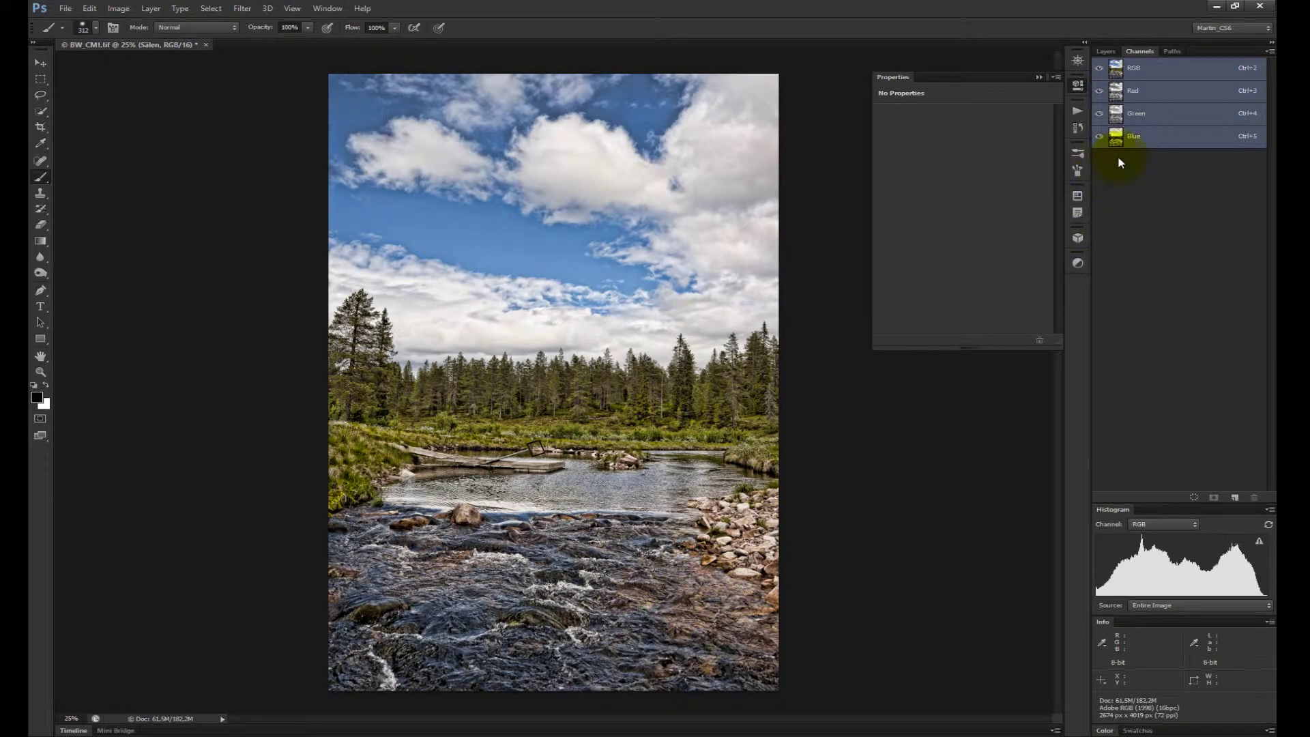
Step: Cycle again through the Blue, Green and Red channels back to the RGB composite
left_click(1142, 135)
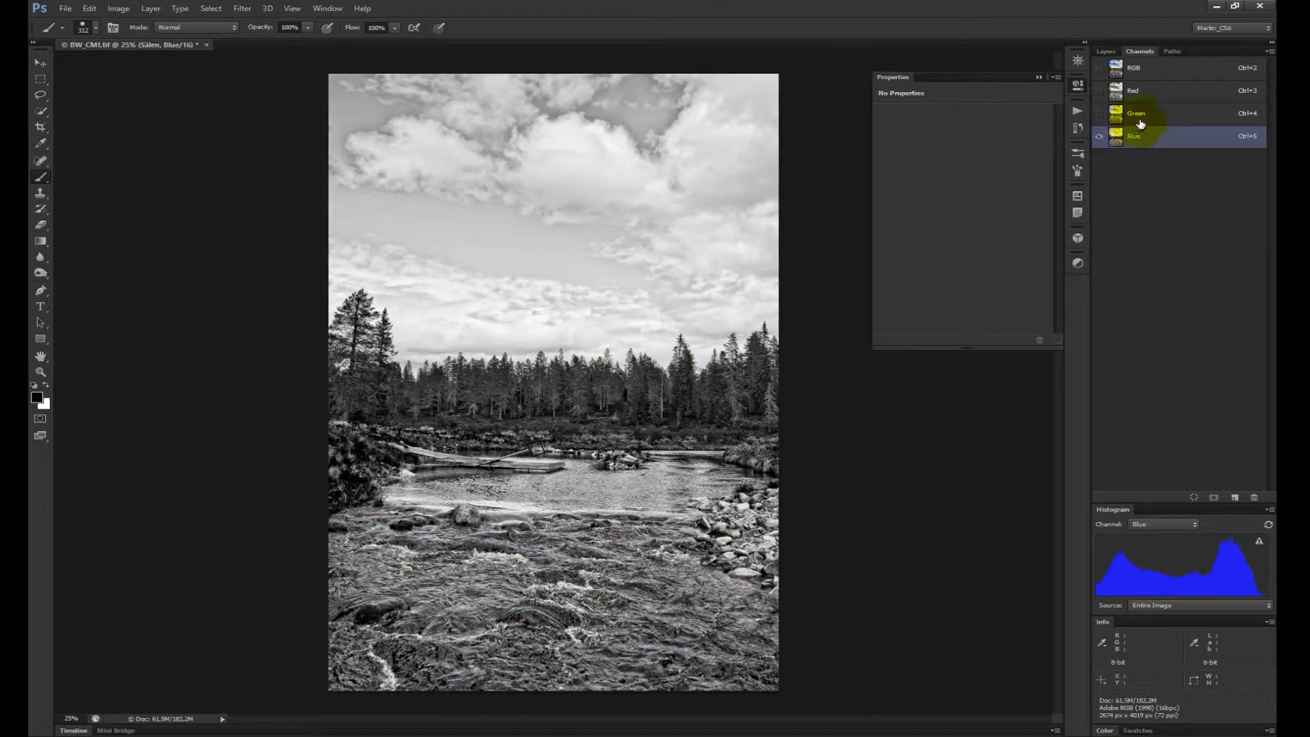
left_click(1143, 120)
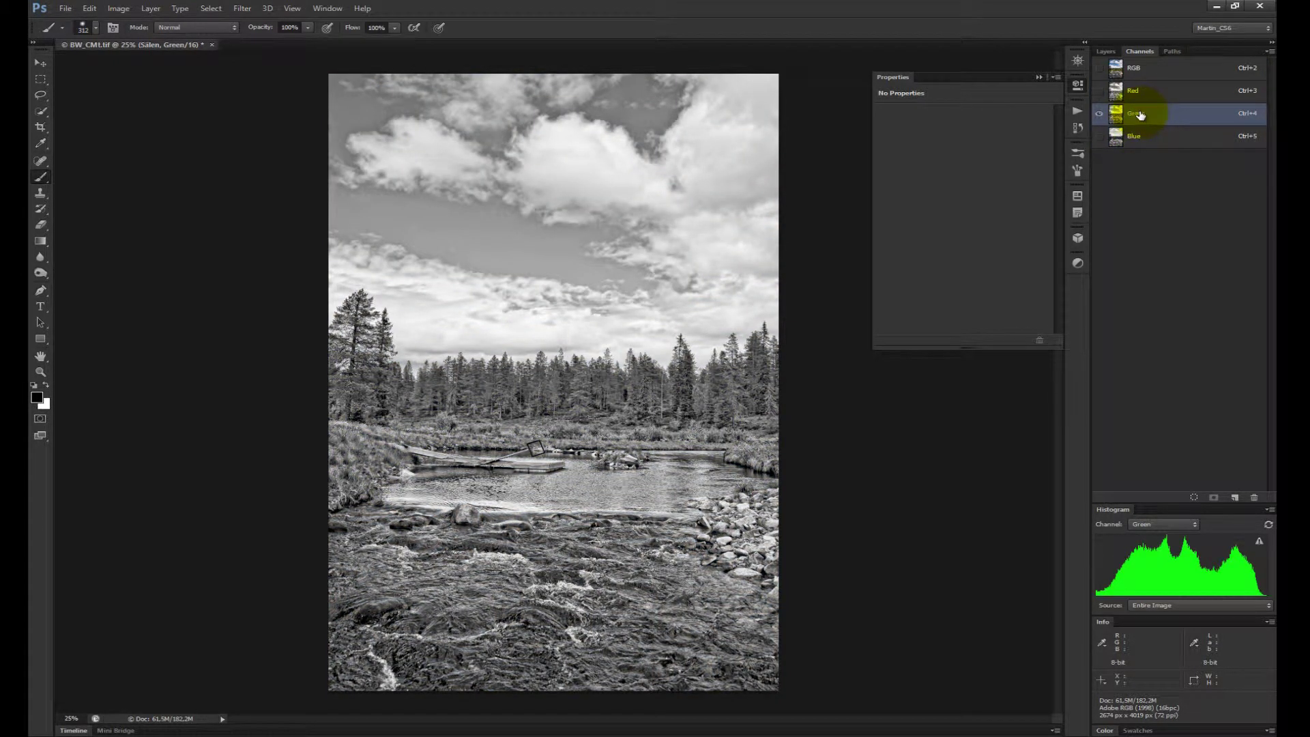
left_click(1135, 97)
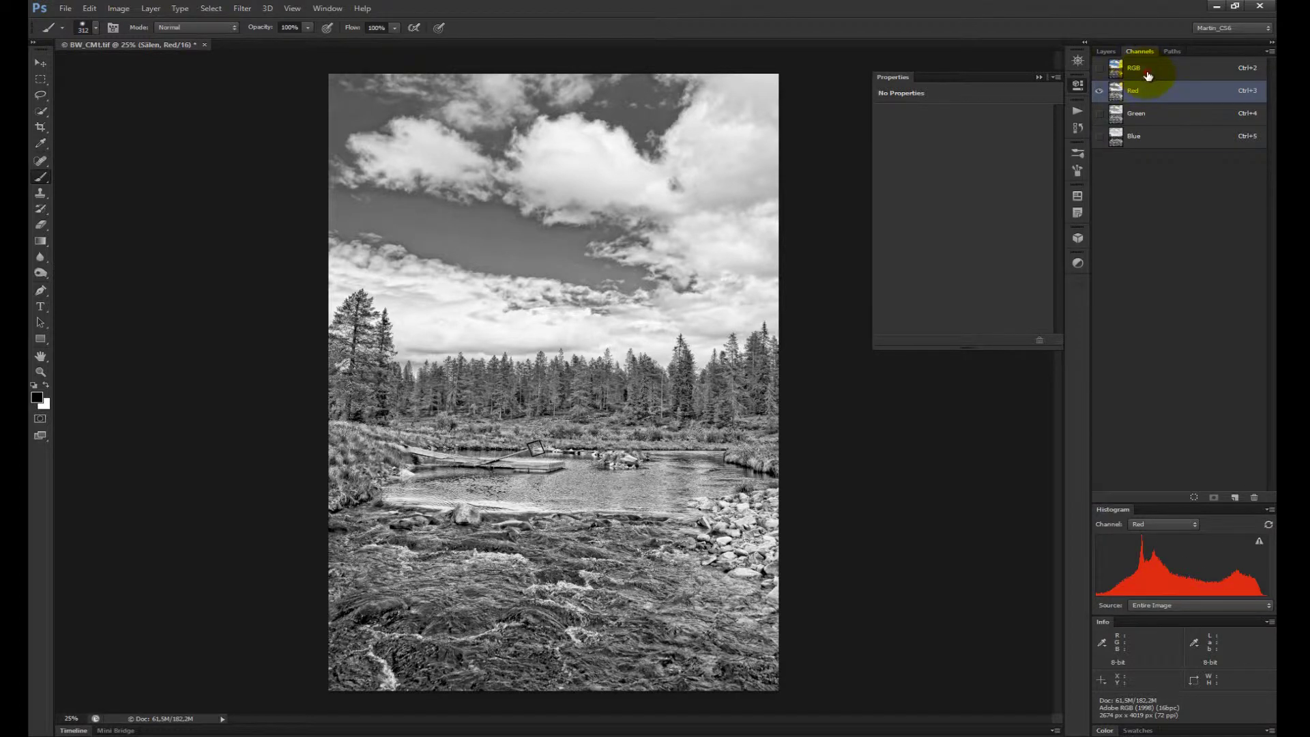
left_click(1149, 76)
Step: Turn on the Vibrance 1 adjustment layer and reselect the Sälen photo layer
left_click(1107, 51)
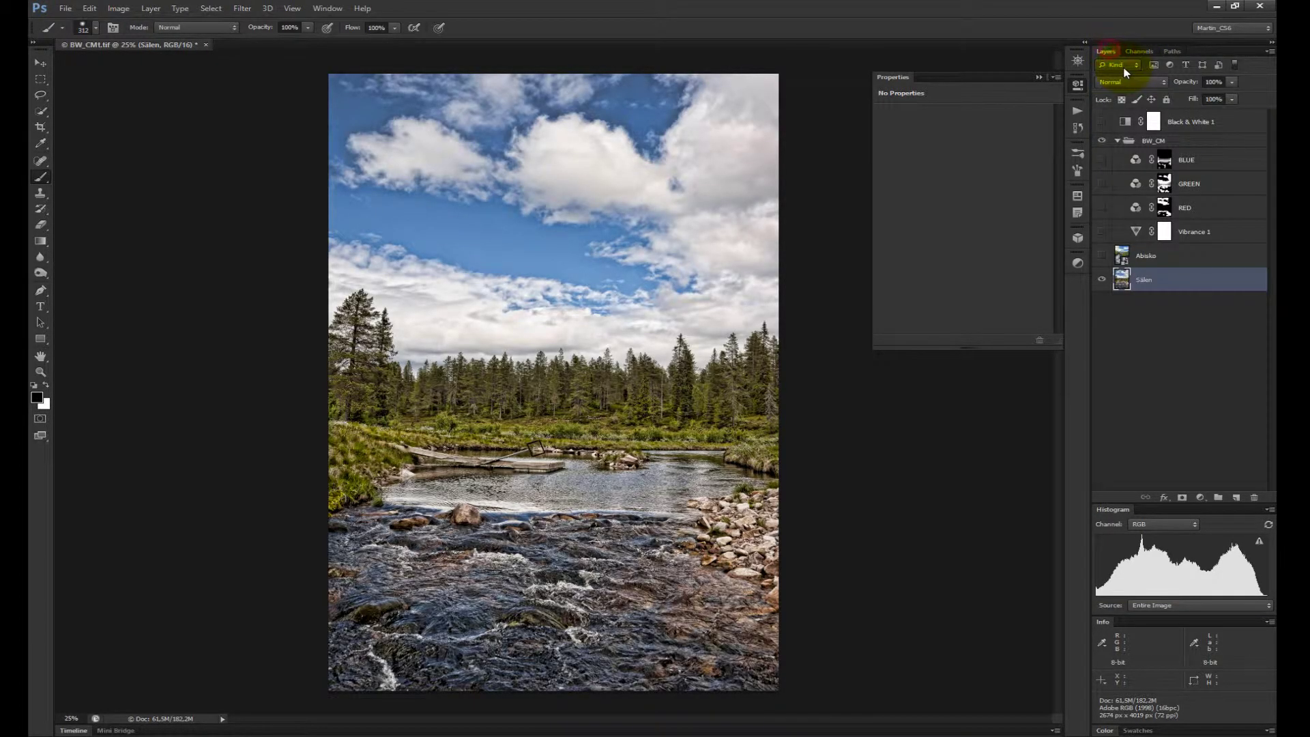
left_click(1124, 234)
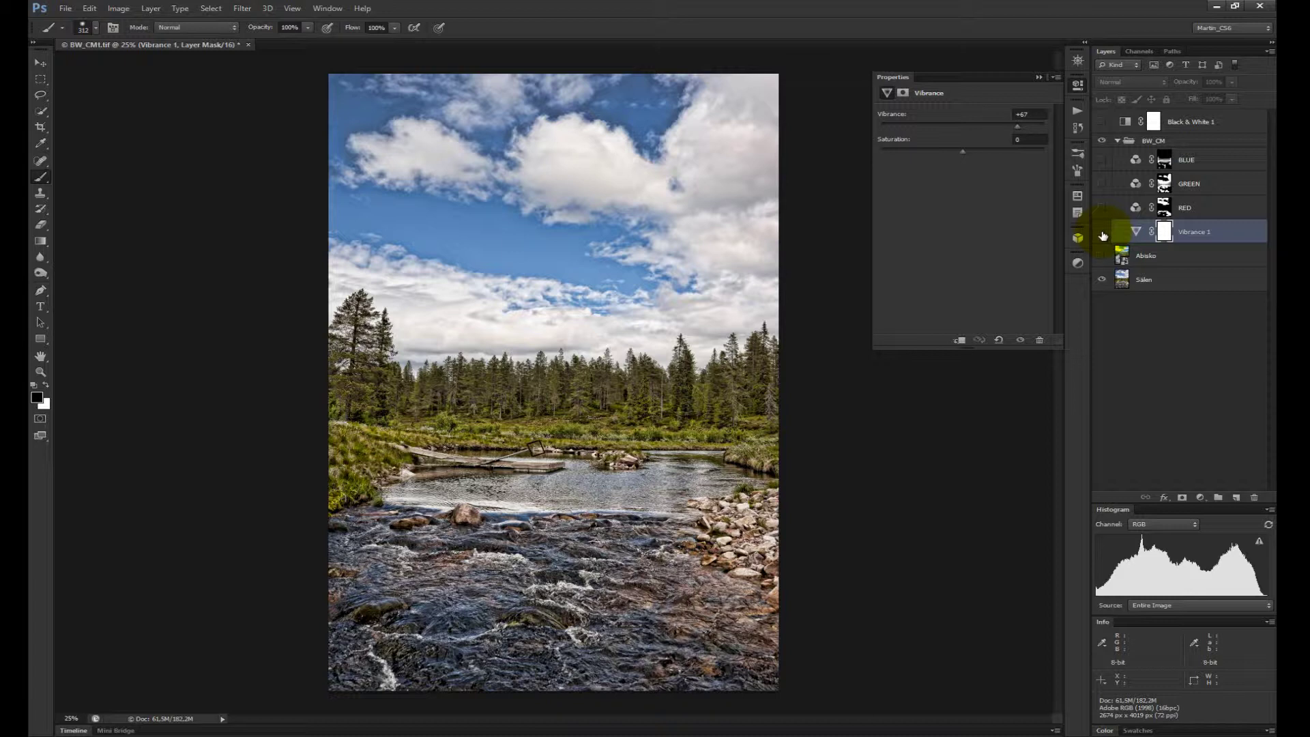
left_click(1102, 232)
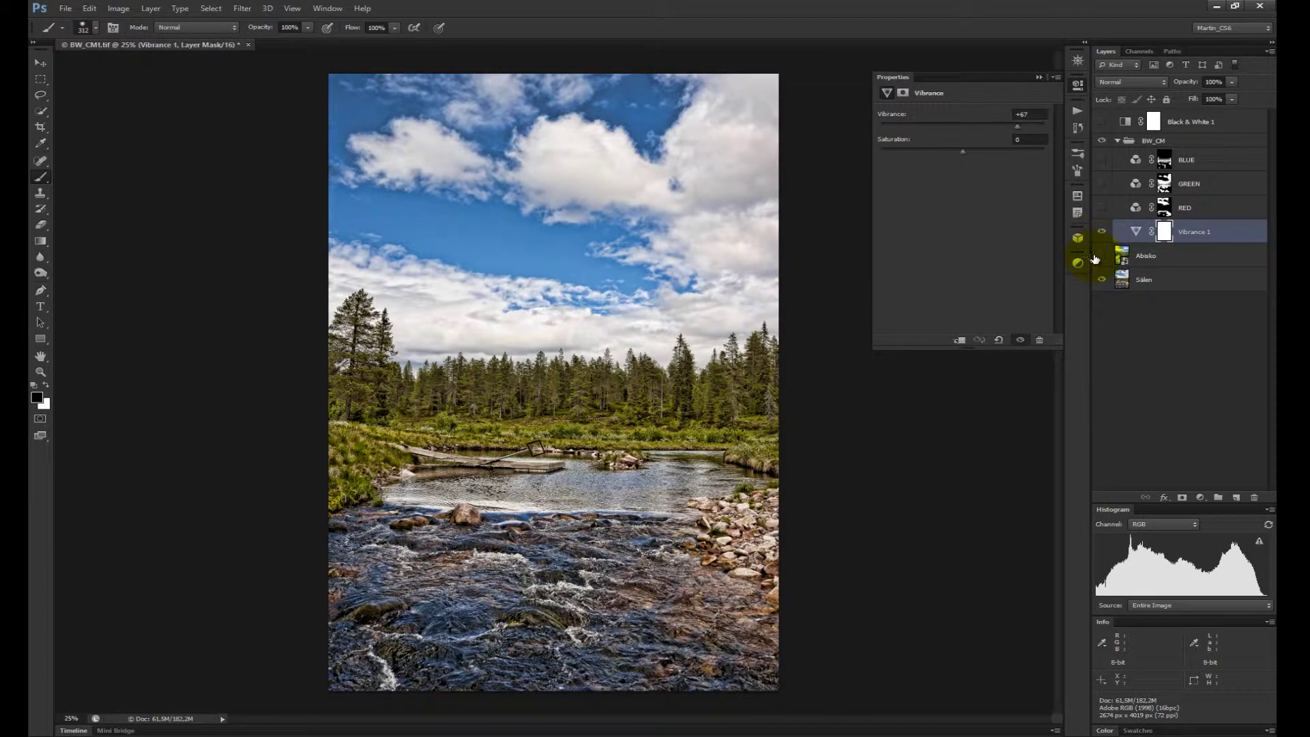
left_click(1145, 279)
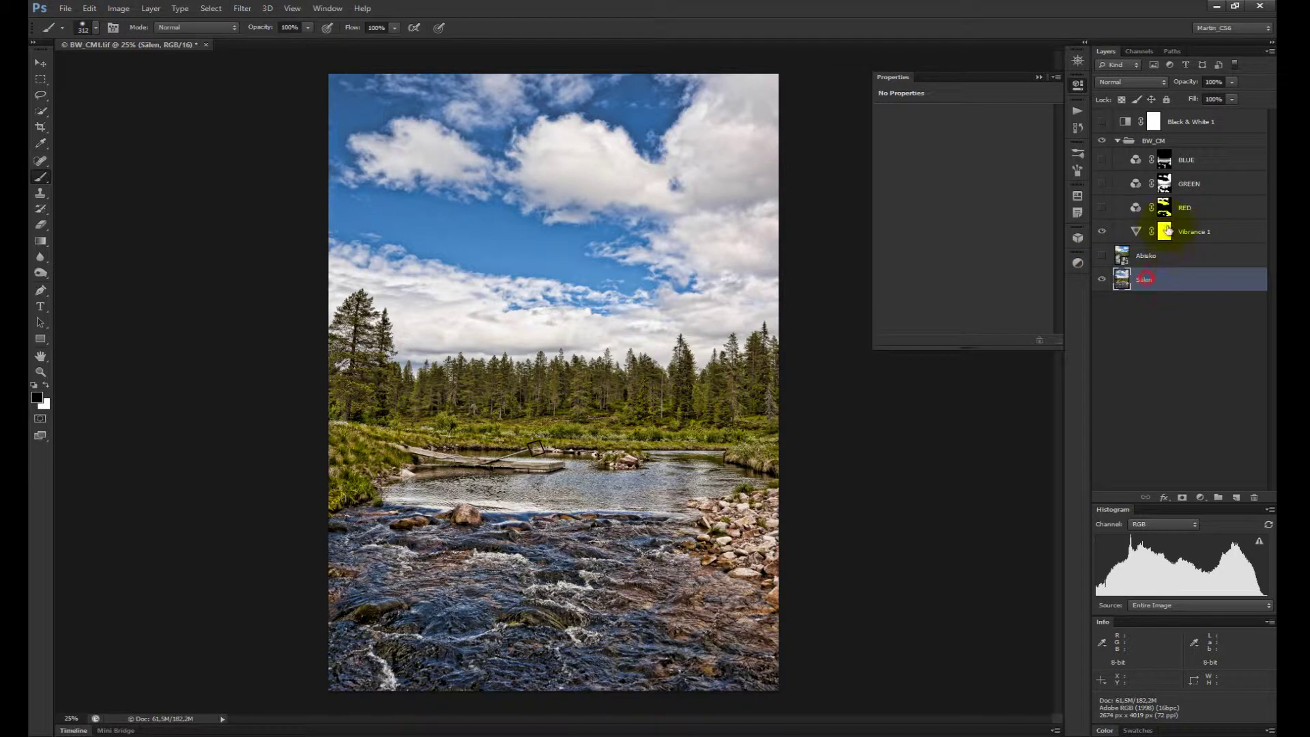
Step: View the Red channel and toggle Vibrance 1 to compare, leaving it hidden
left_click(1142, 55)
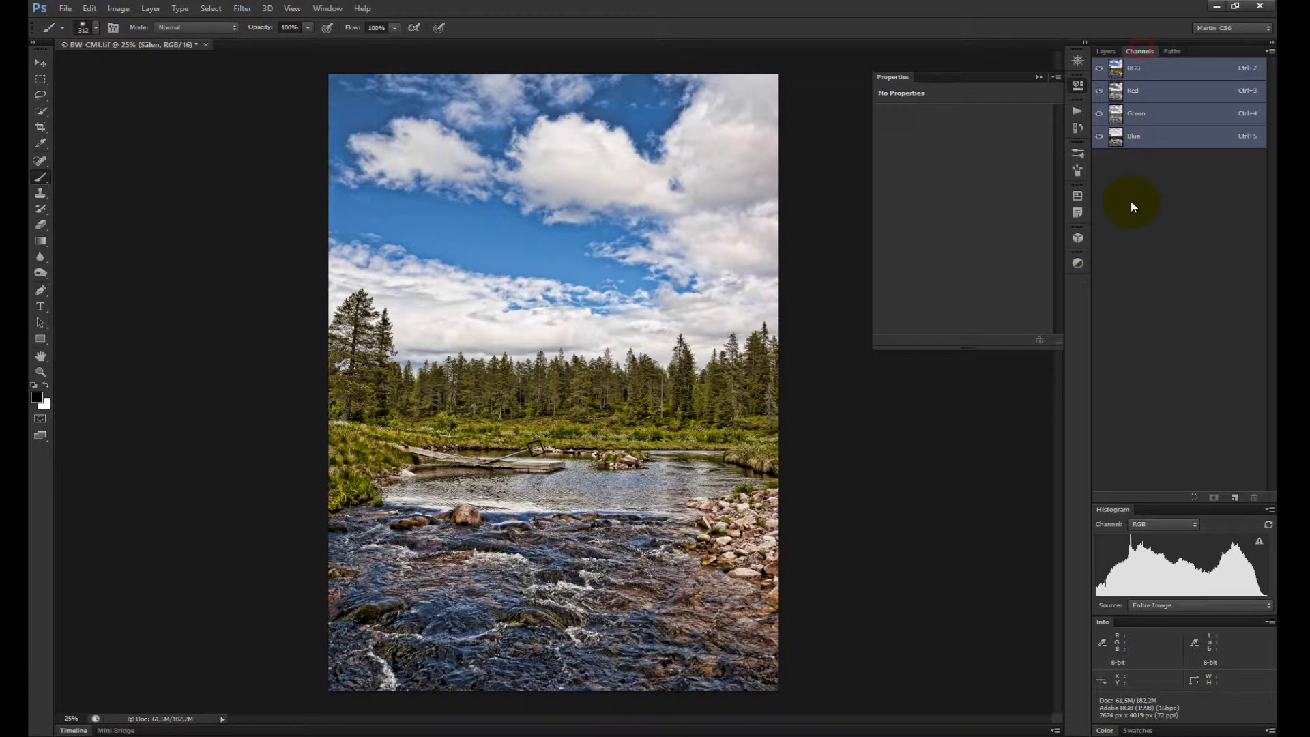
left_click(1135, 90)
left_click(1106, 51)
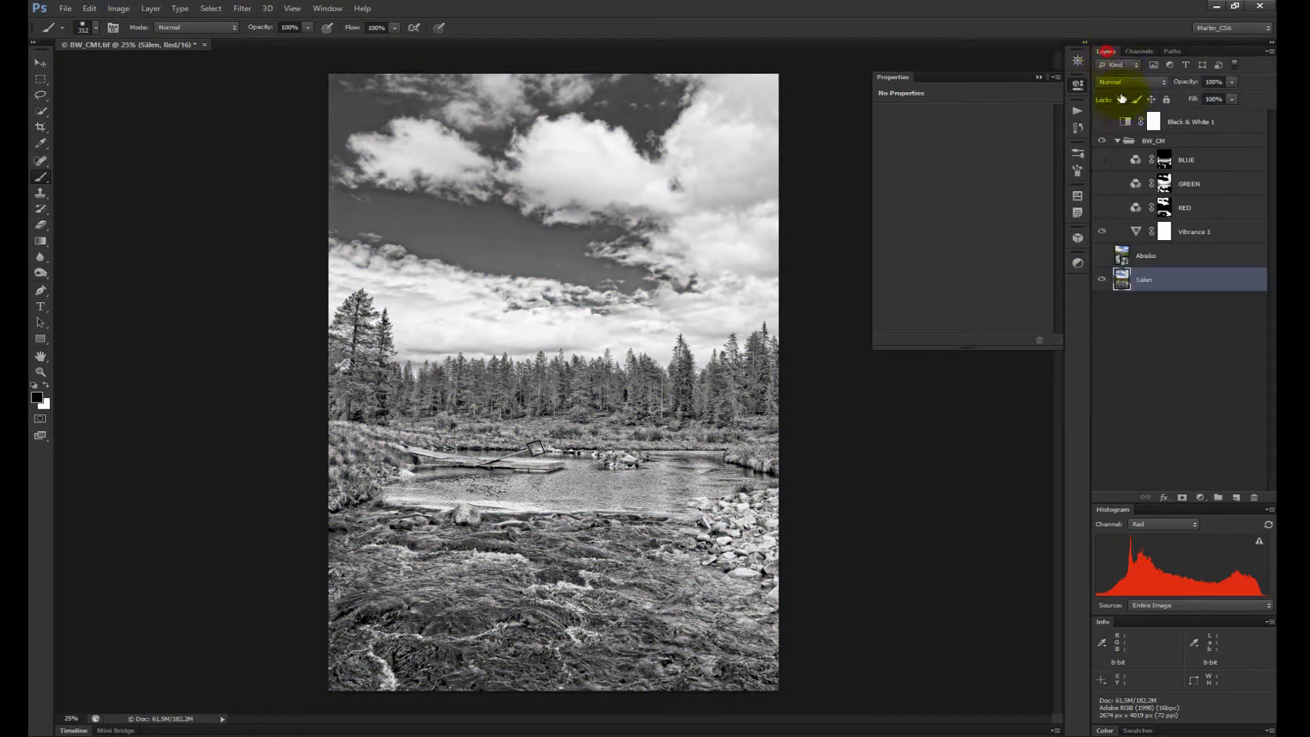
left_click(1103, 233)
left_click(1102, 233)
left_click(1102, 233)
Step: Make the Abisko canyon layer visible and view its Red channel in greyscale
left_click(1146, 258)
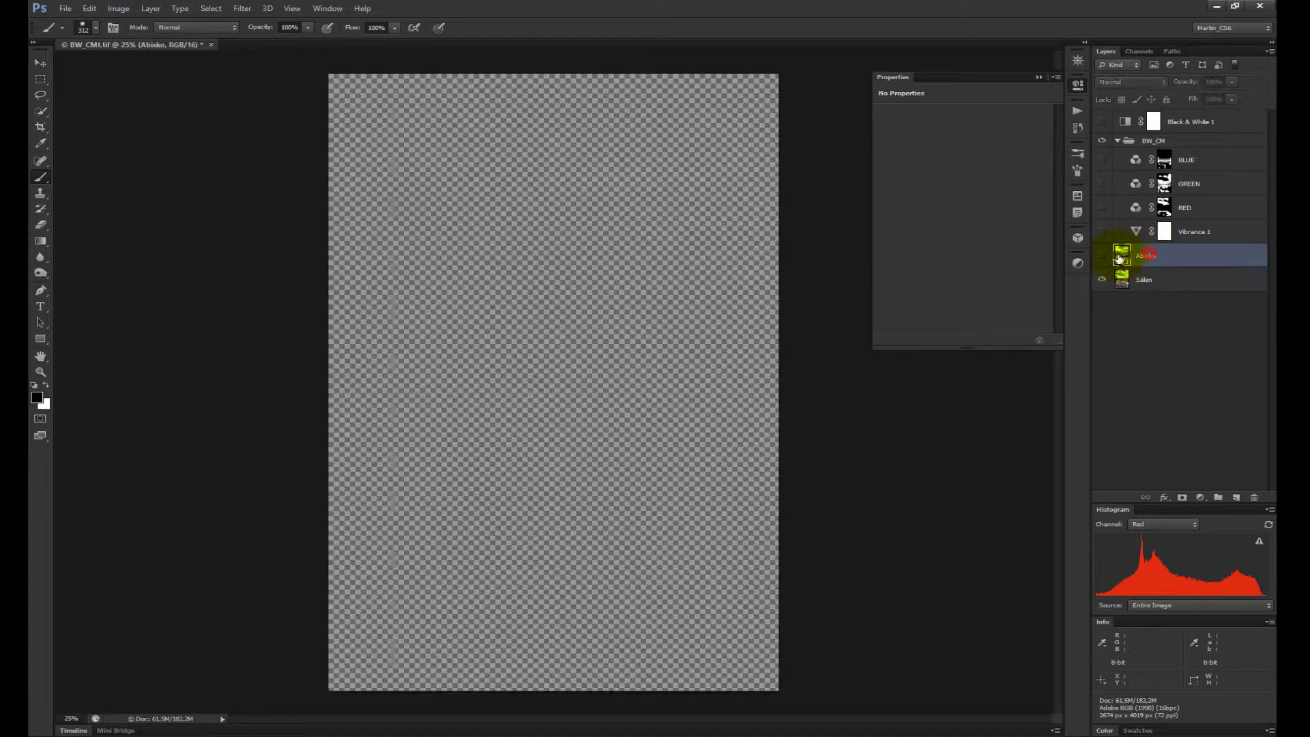
left_click(1102, 256)
left_click(1102, 256)
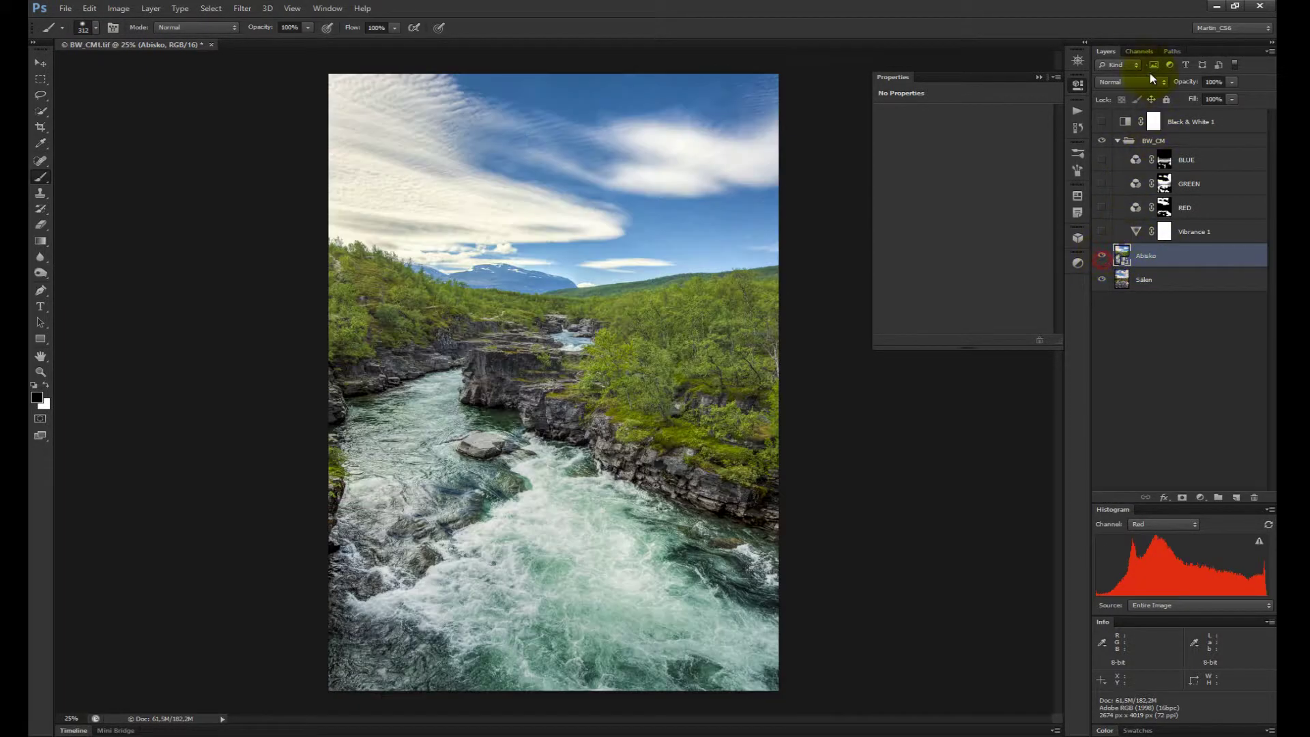
left_click(1138, 51)
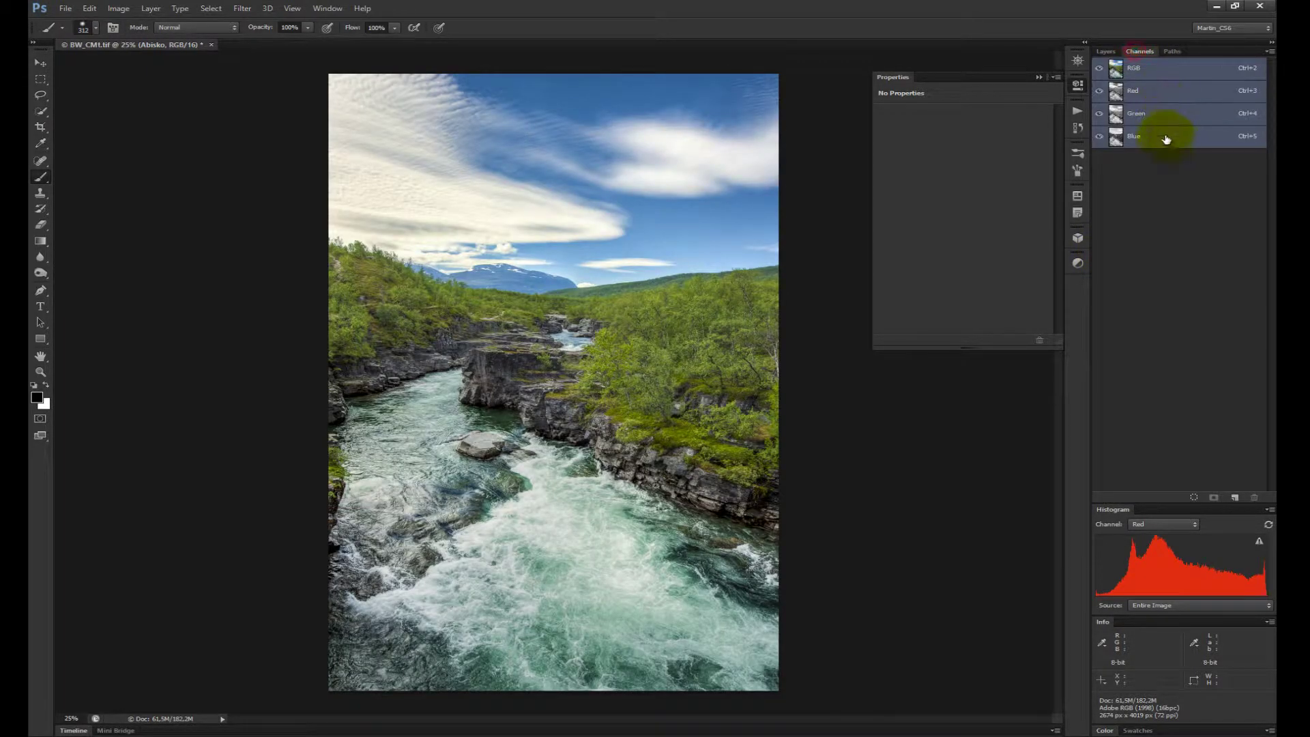
left_click(1153, 95)
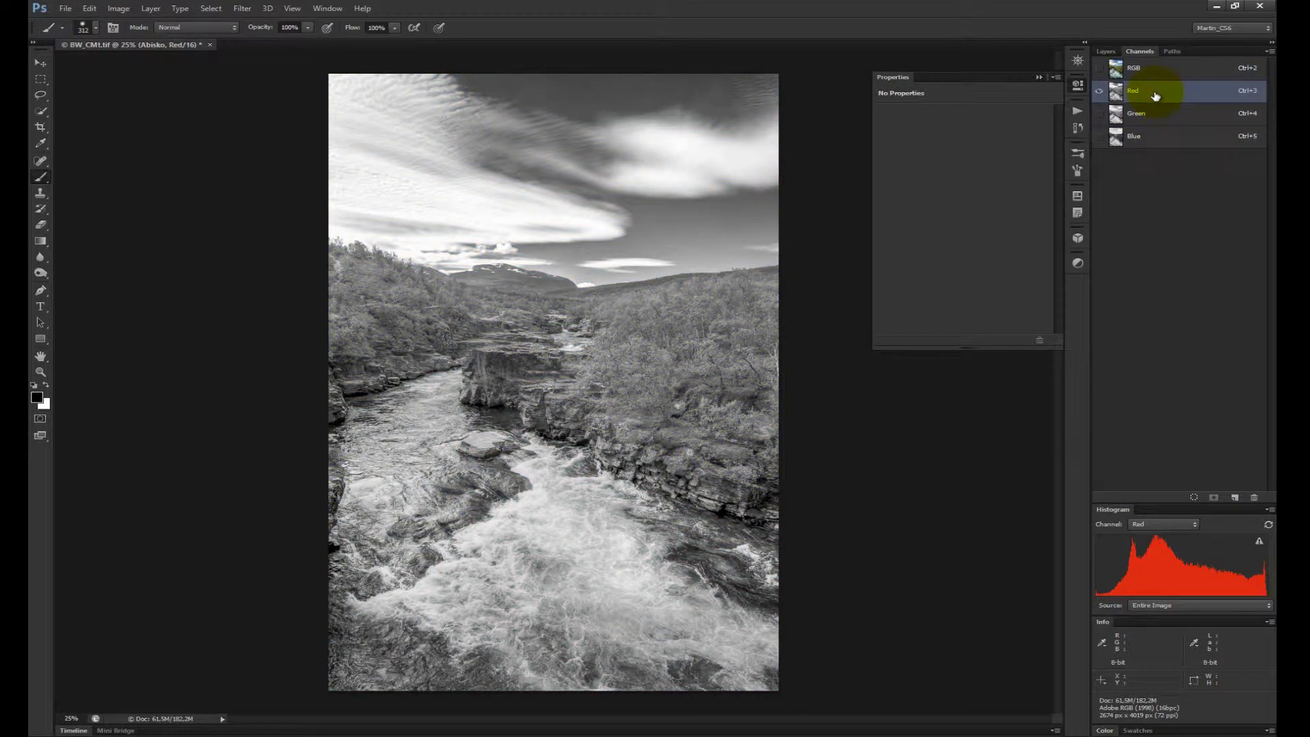
left_click(1106, 52)
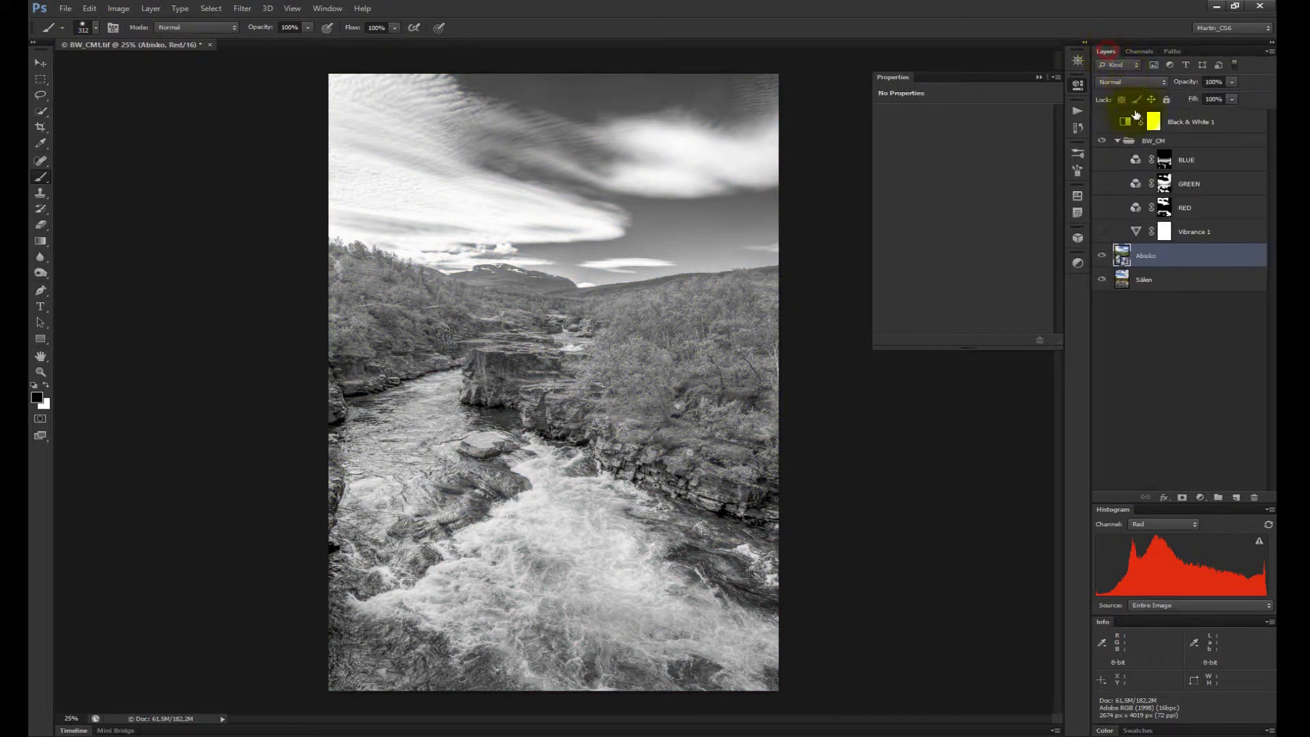
Step: Toggle Vibrance 1 repeatedly to compare contrast on the Abisko red-channel view
left_click(1103, 232)
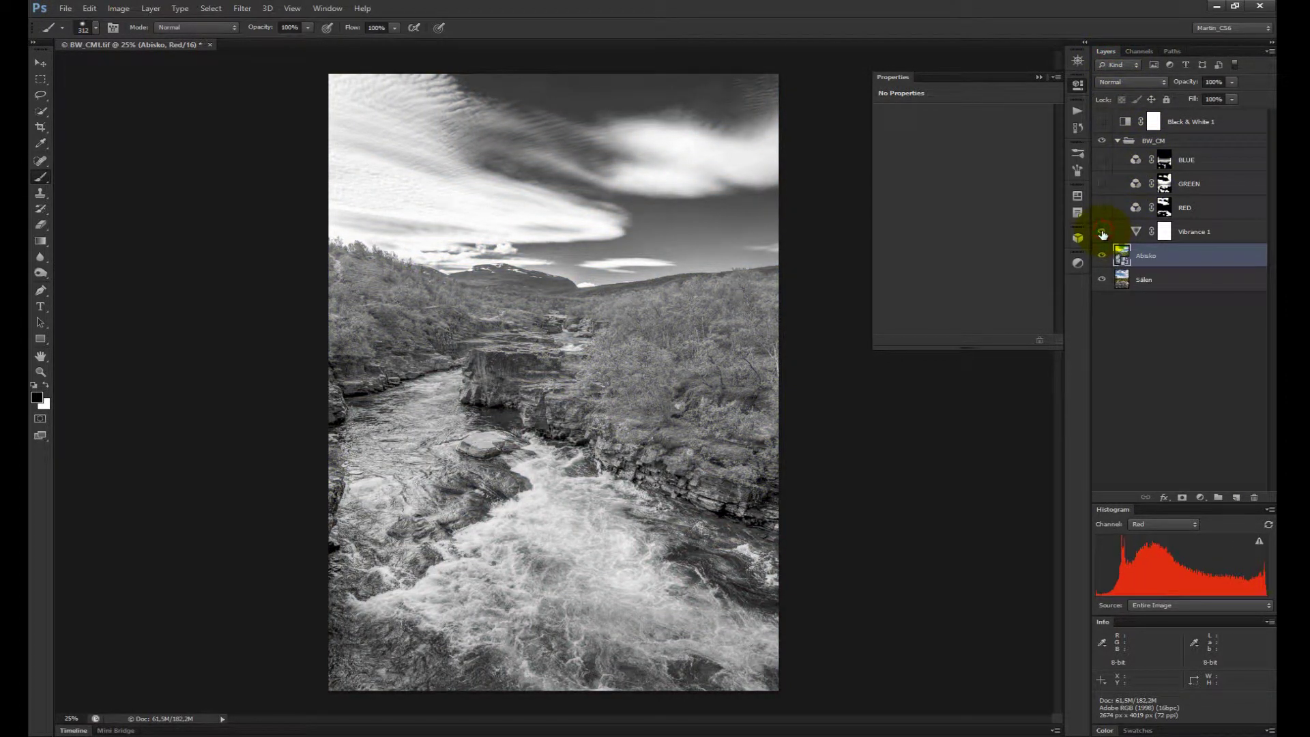
left_click(1102, 232)
left_click(1103, 233)
left_click(1103, 233)
left_click(1103, 232)
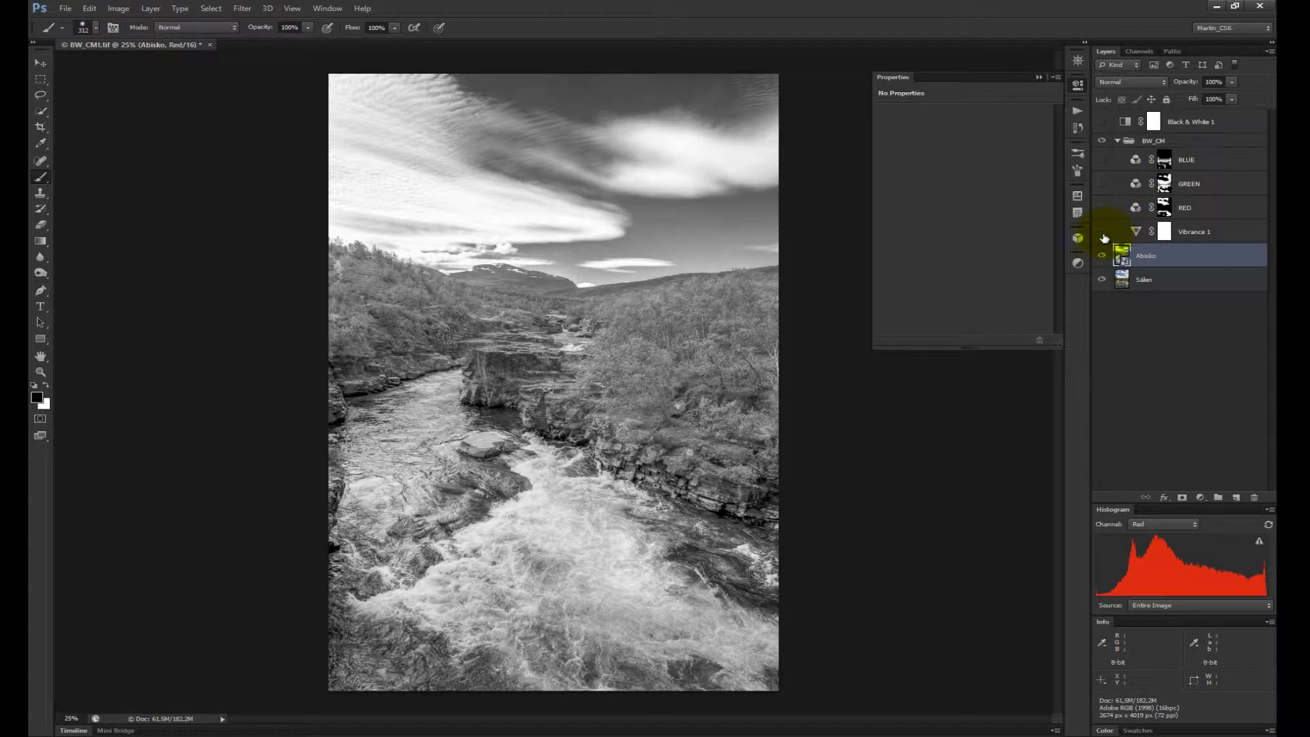
left_click(1103, 233)
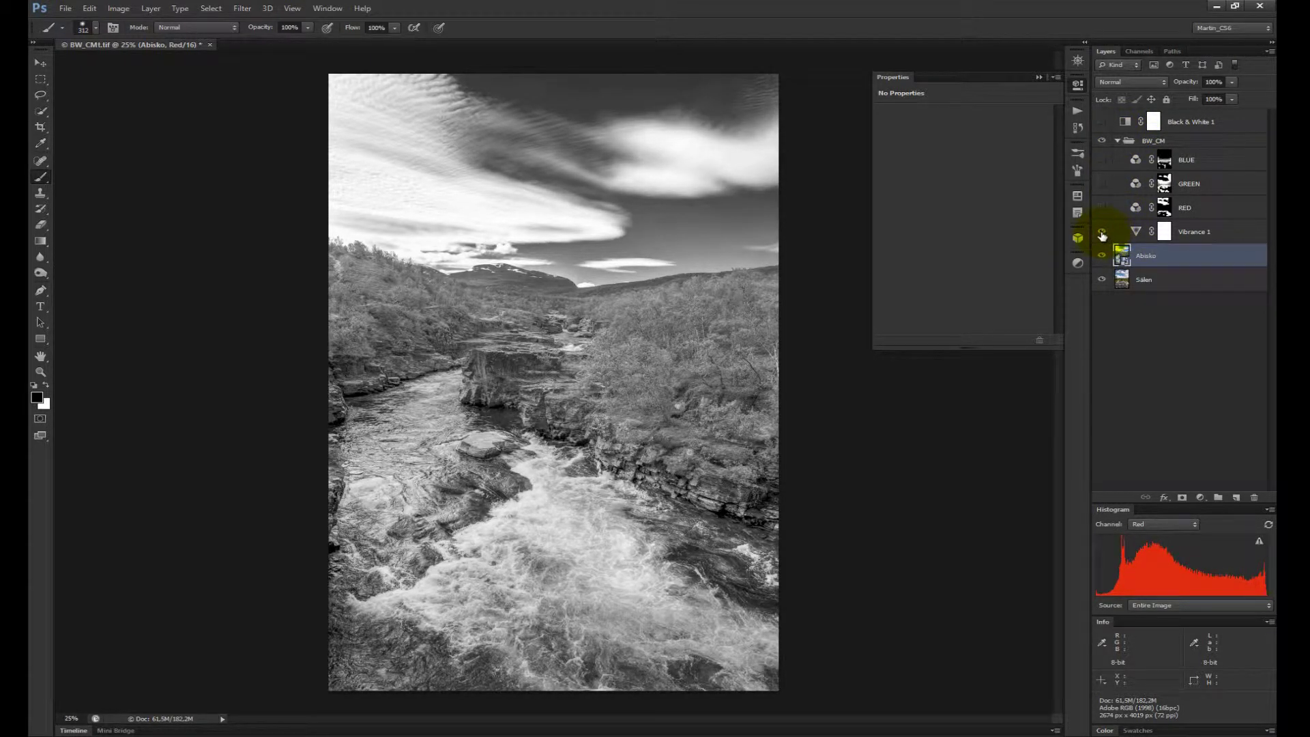
left_click(1103, 233)
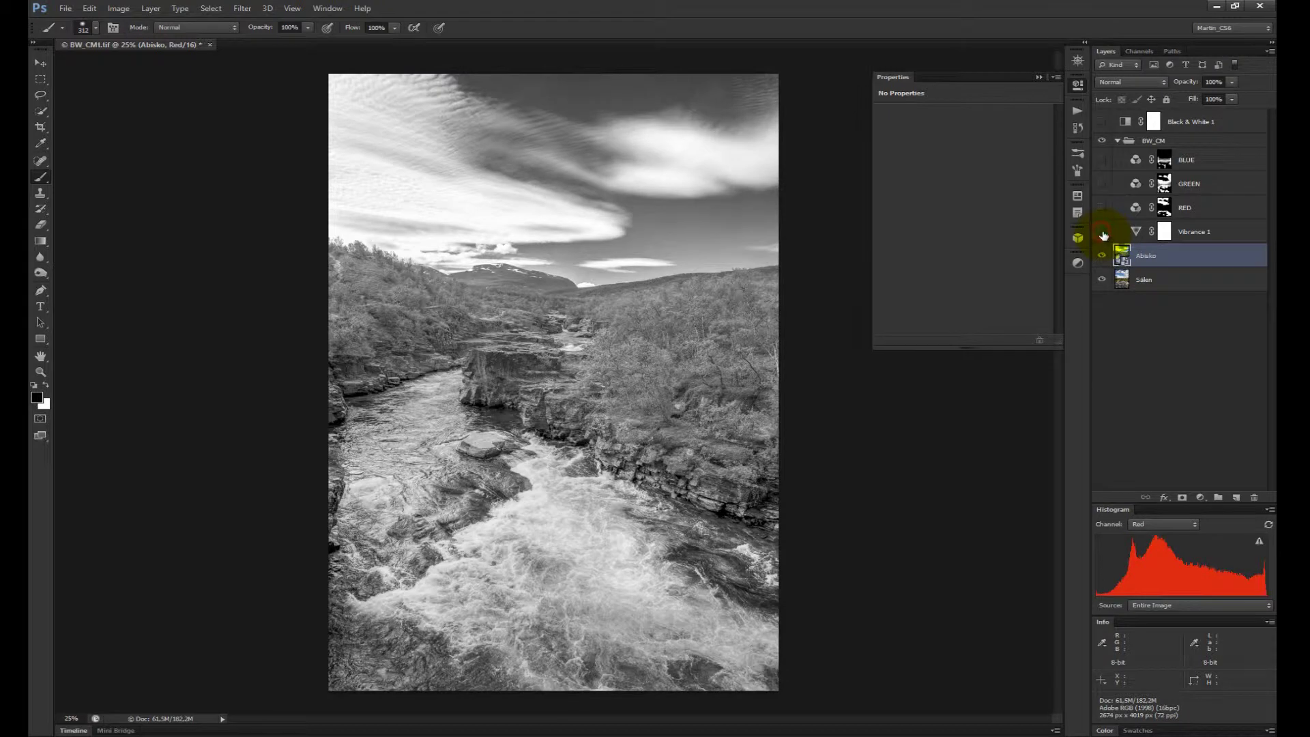
left_click(1104, 233)
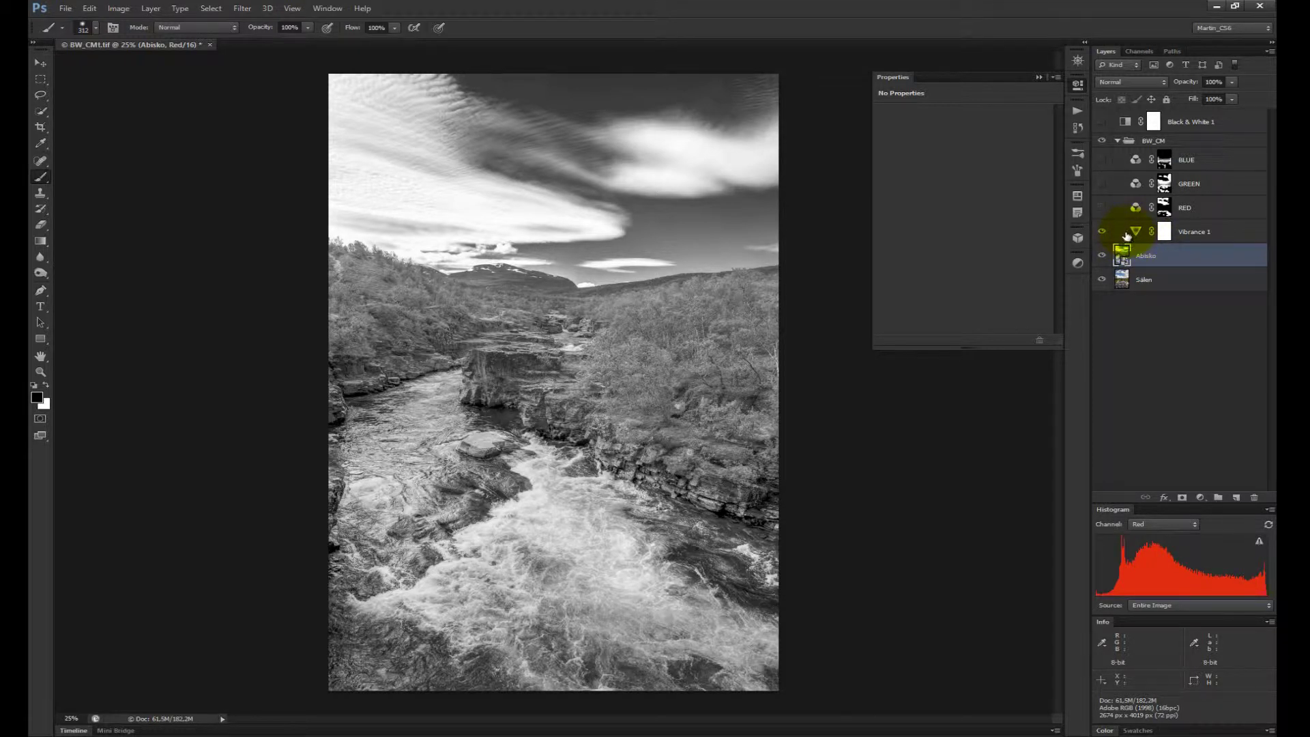
Step: Hide the Abisko layer, select Vibrance 1 and open the new adjustment layer menu
left_click(1147, 279)
left_click(1101, 256)
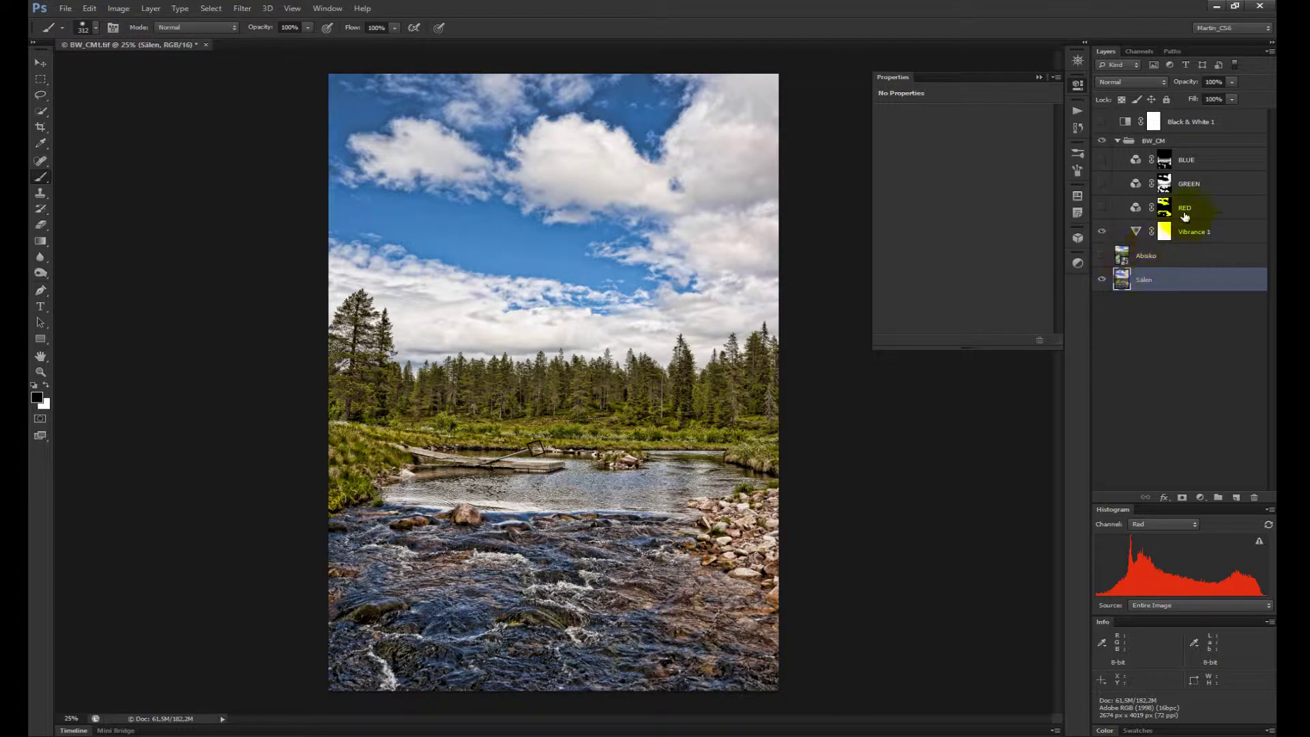
left_click(1228, 232)
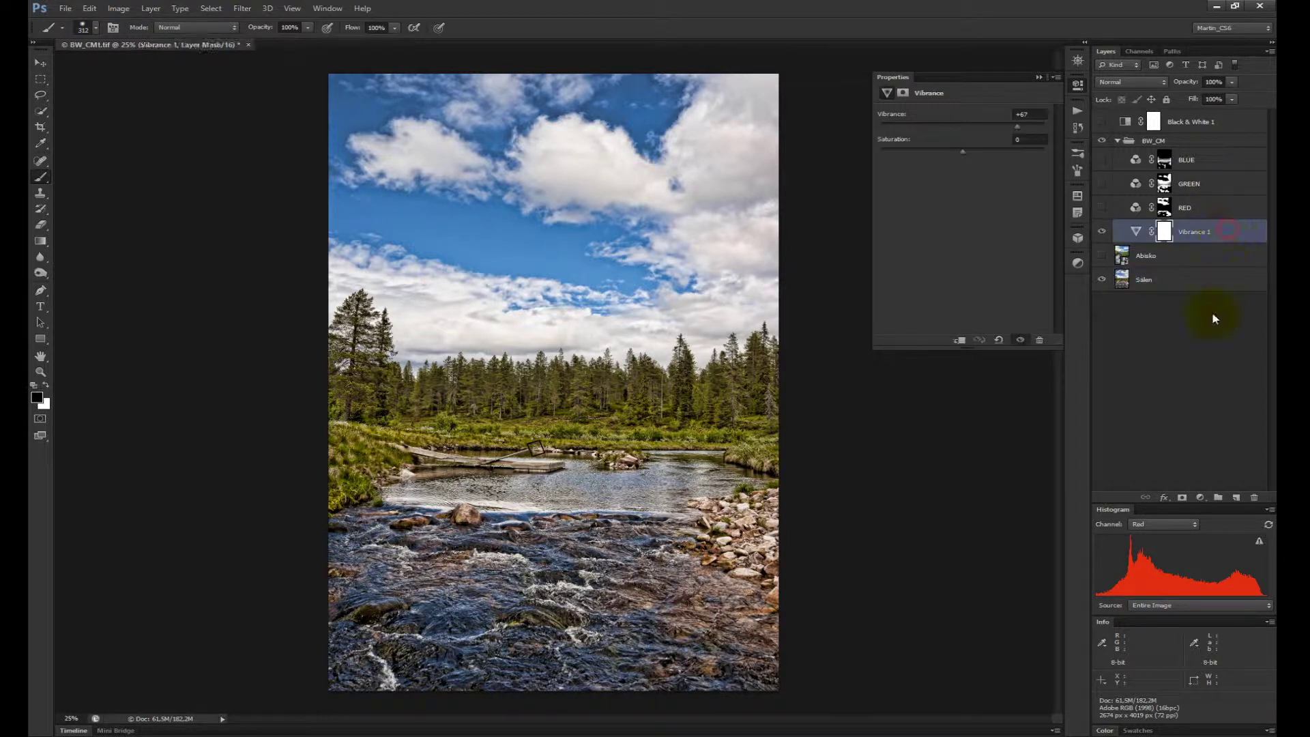
left_click(1201, 499)
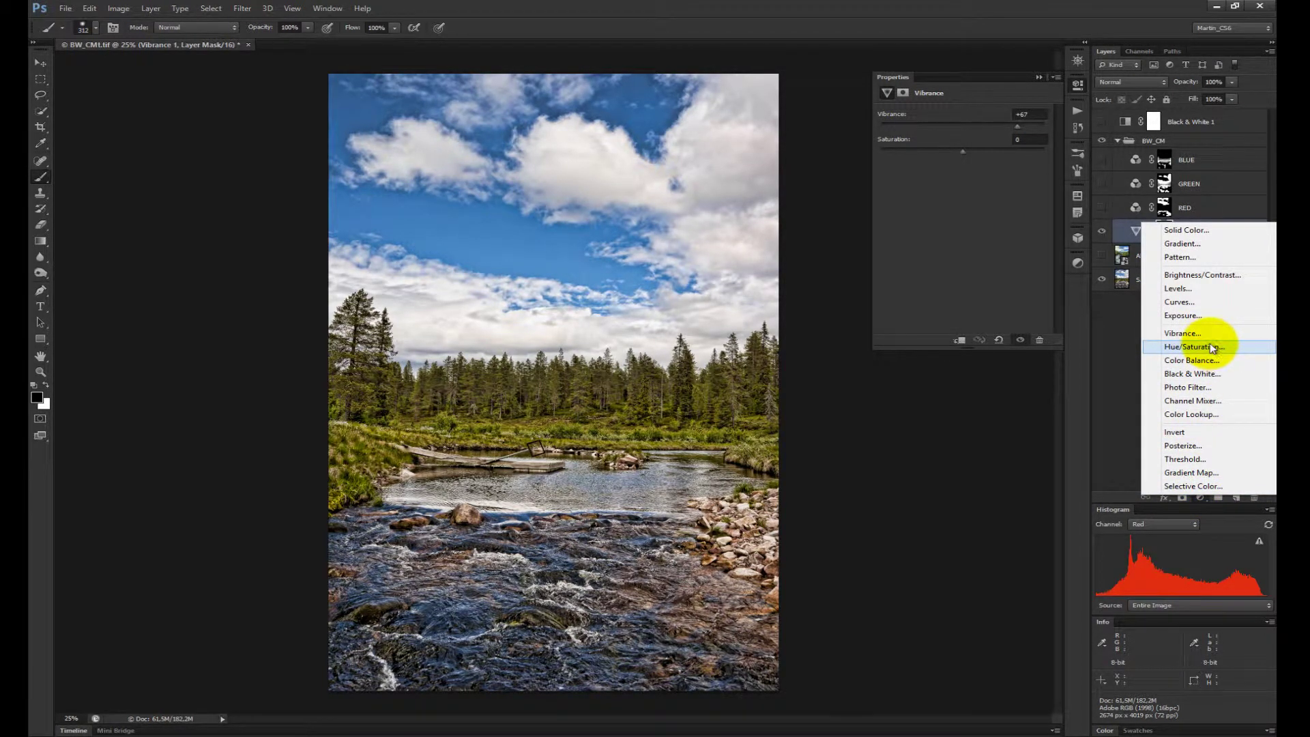
Step: Add a monochrome Channel Mixer layer at Red 100, Green 0, Blue 0 and target its mask
left_click(1200, 400)
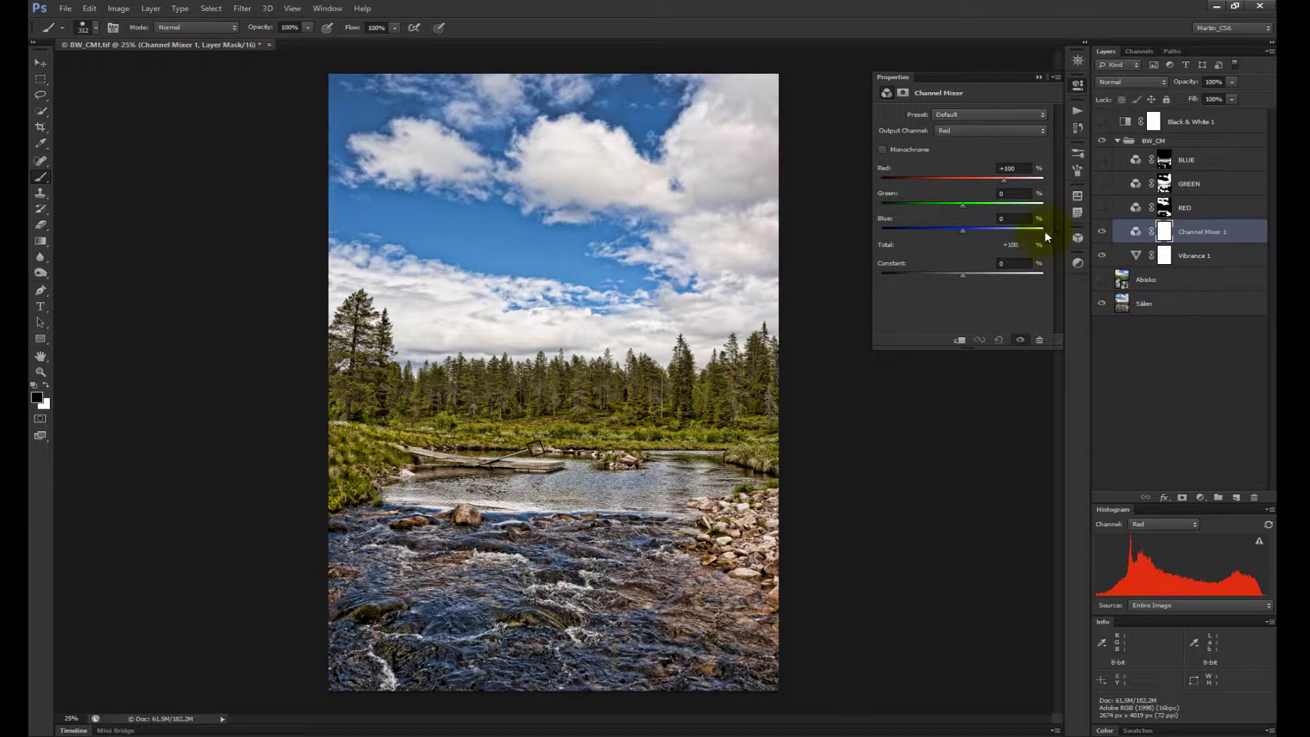
left_click(883, 149)
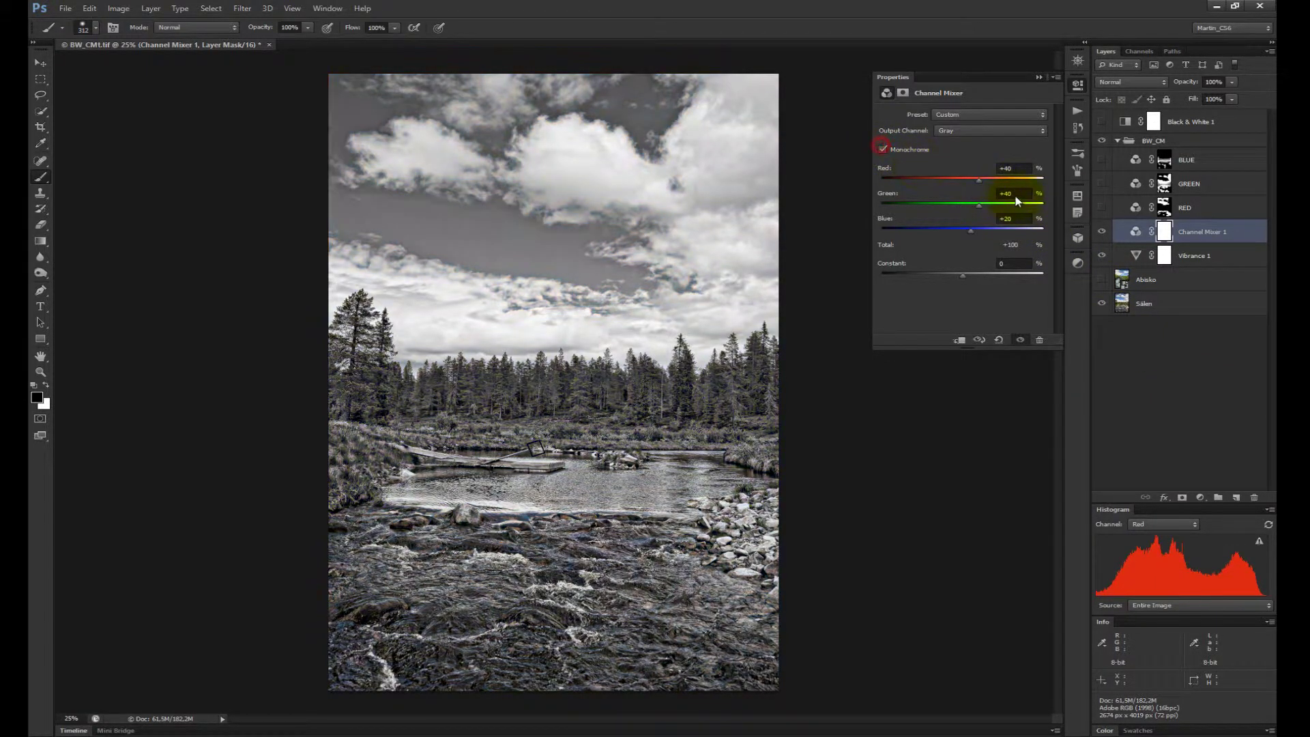
left_click(1025, 192)
type("0")
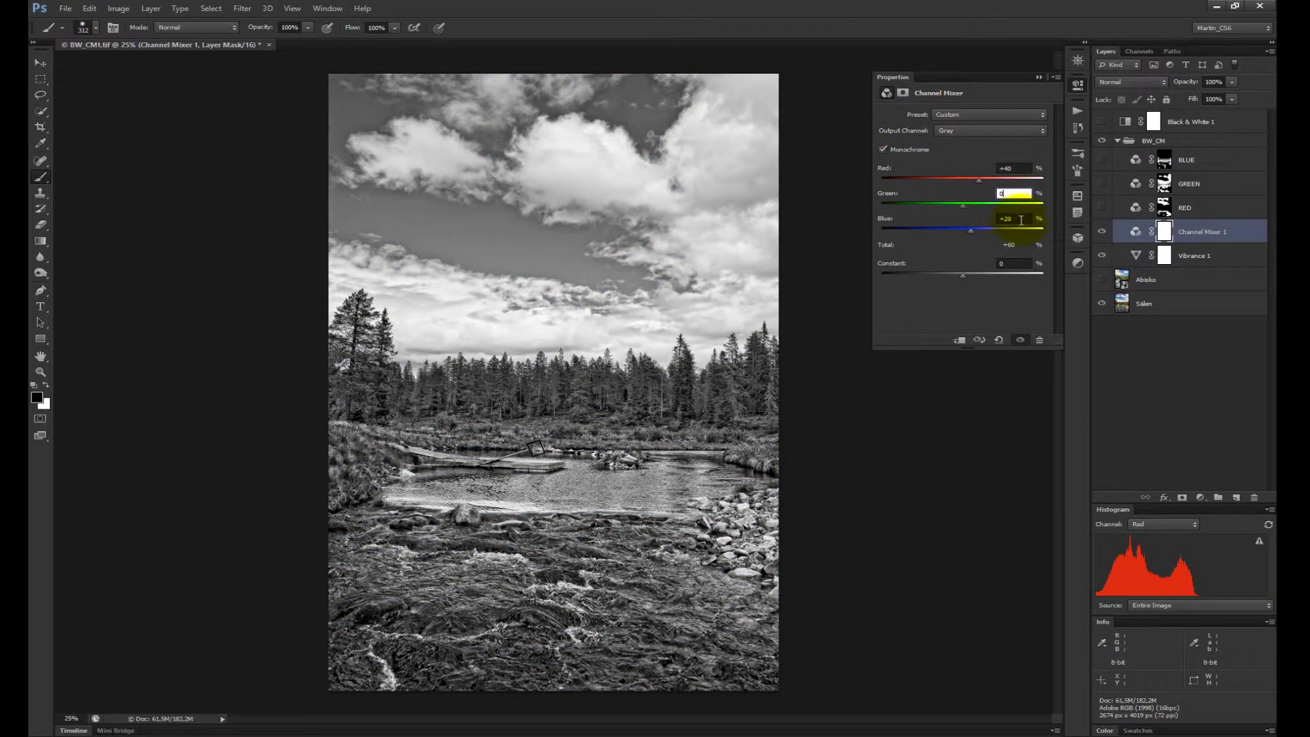
left_click(1017, 218)
type("0")
left_click(1020, 167)
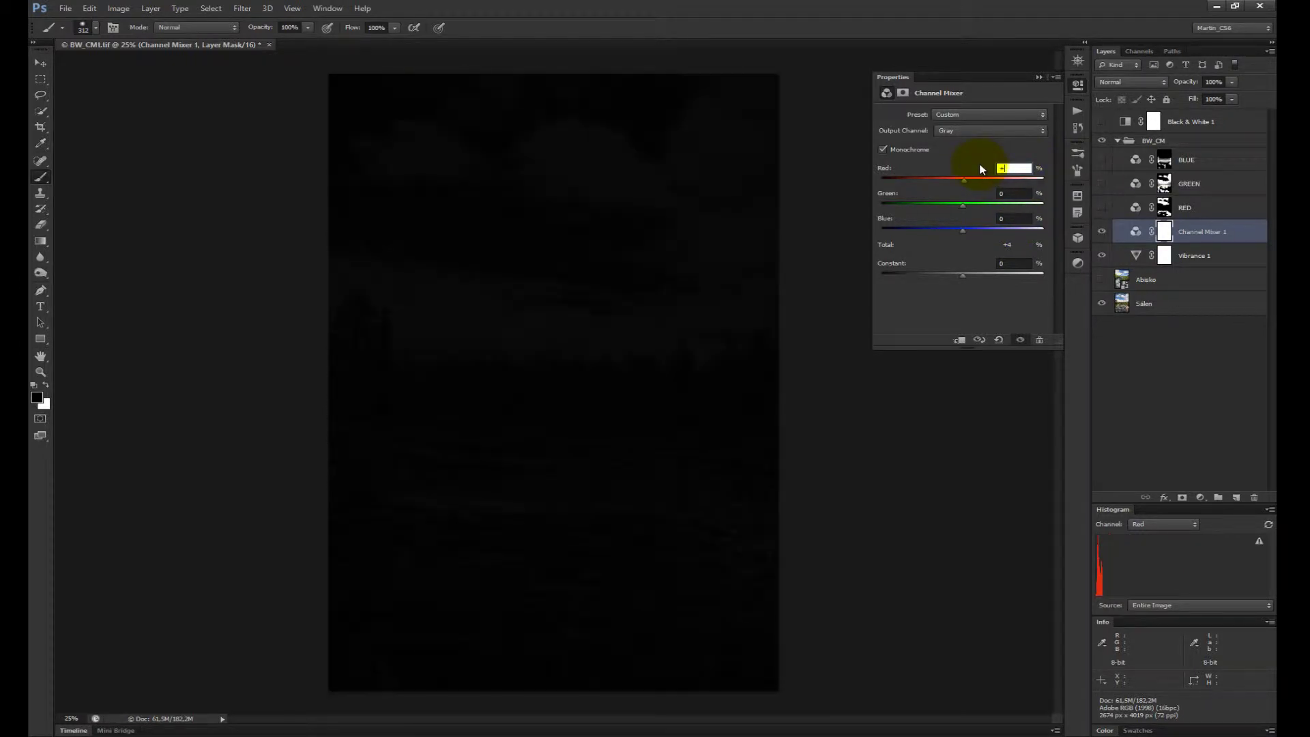
type("100")
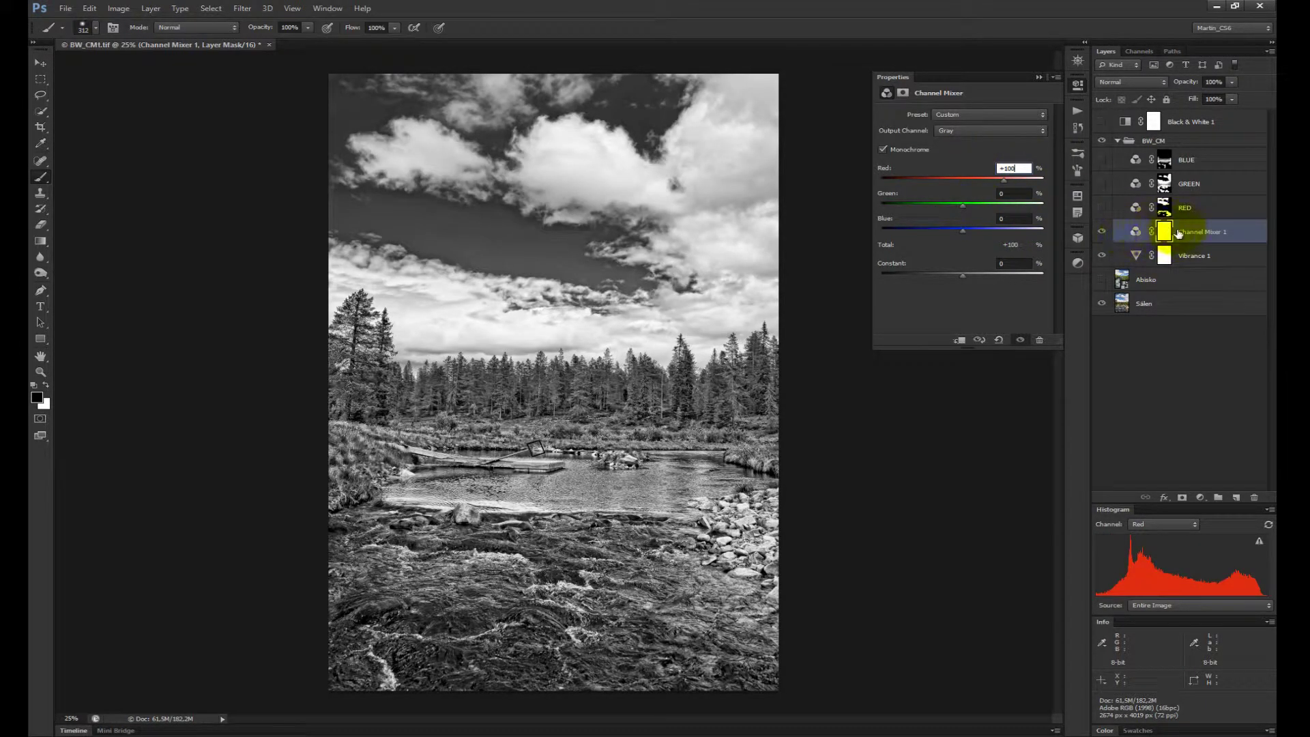
left_click(1165, 234)
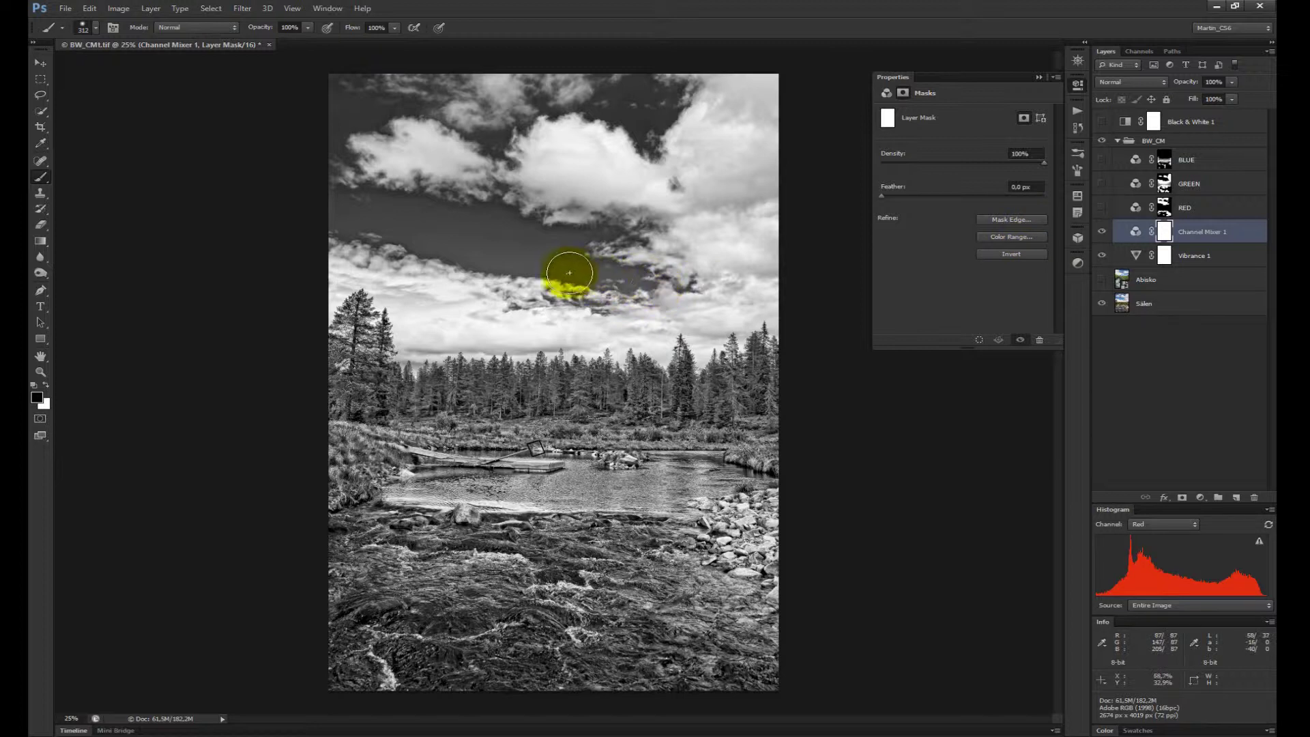
Step: Paint black on the Channel Mixer 1 mask across the sky band, right-hand and upper clouds
left_click_drag(522, 273, 368, 216)
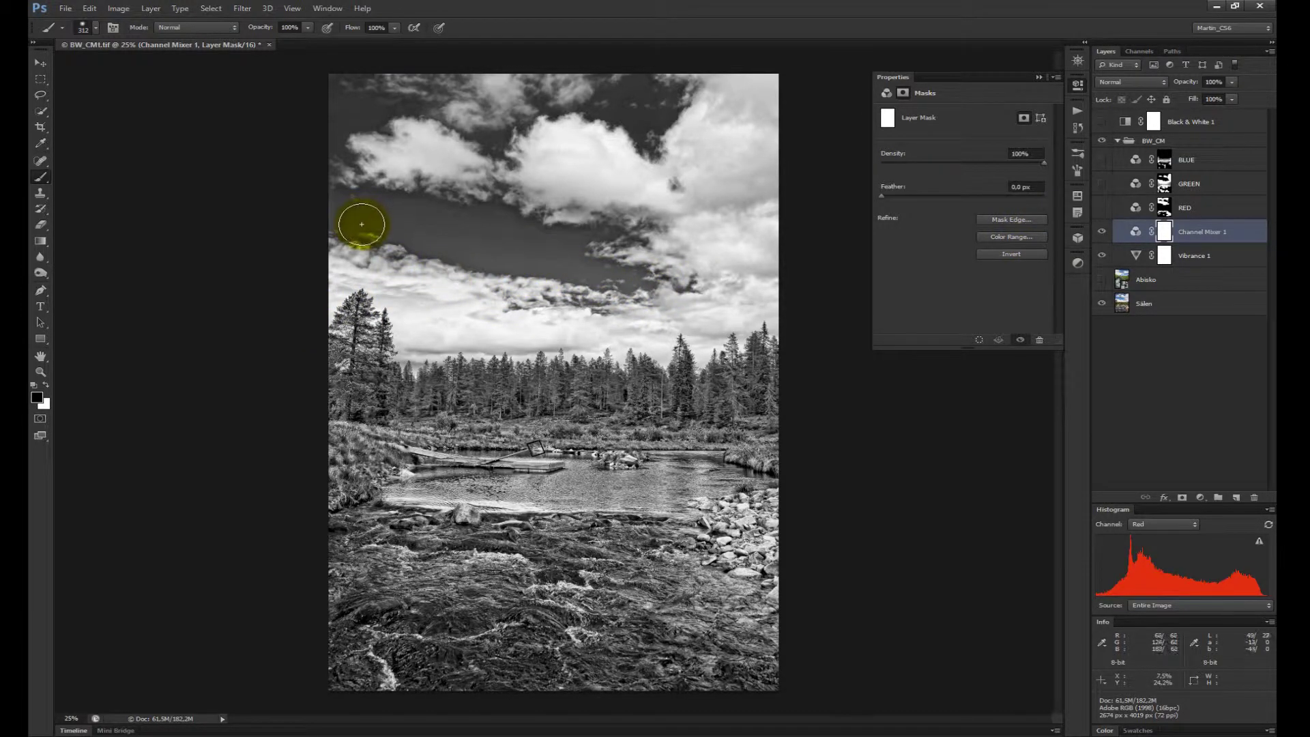
mouse_move(345, 218)
left_mouse_down()
mouse_move(529, 284)
mouse_move(644, 293)
mouse_move(541, 257)
mouse_move(335, 219)
mouse_move(342, 202)
mouse_move(485, 234)
mouse_move(412, 187)
mouse_move(535, 228)
mouse_move(617, 234)
mouse_move(576, 248)
mouse_move(595, 310)
mouse_move(514, 307)
mouse_move(565, 299)
mouse_move(597, 310)
left_mouse_up()
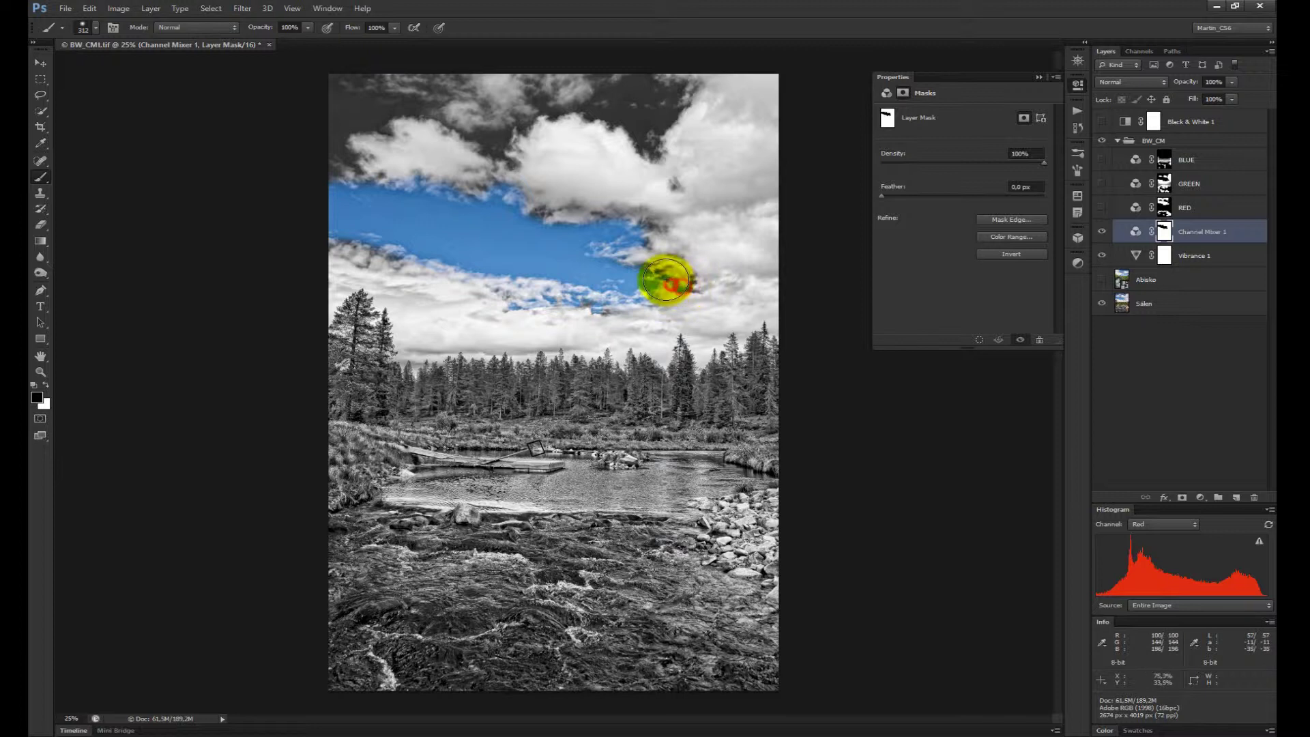
left_click_drag(668, 277, 694, 282)
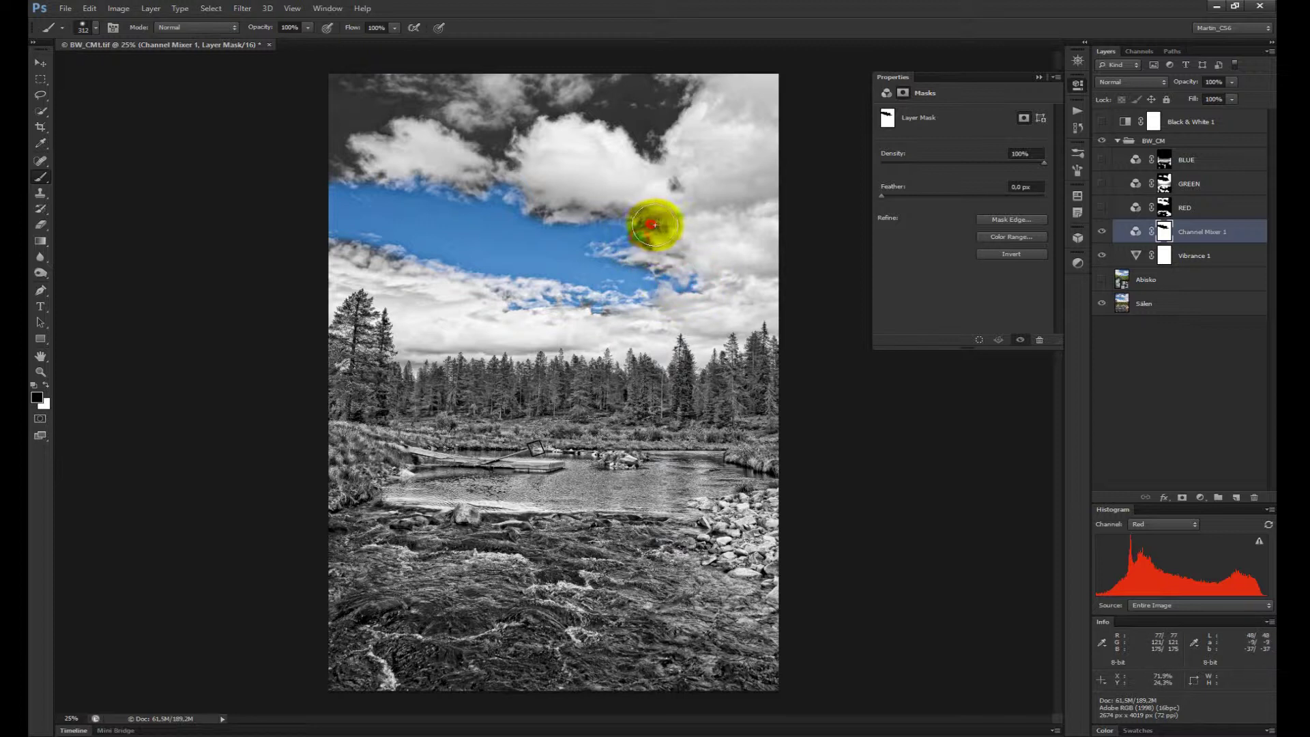
left_click(657, 217)
left_click(652, 145)
mouse_move(630, 122)
left_mouse_down()
mouse_move(600, 117)
mouse_move(658, 152)
mouse_move(679, 93)
mouse_move(638, 79)
mouse_move(600, 96)
mouse_move(653, 105)
mouse_move(687, 88)
mouse_move(624, 96)
mouse_move(601, 83)
mouse_move(556, 103)
mouse_move(529, 94)
mouse_move(535, 82)
mouse_move(557, 118)
mouse_move(532, 111)
mouse_move(476, 138)
mouse_move(514, 161)
mouse_move(442, 119)
mouse_move(447, 76)
mouse_move(477, 105)
mouse_move(471, 88)
mouse_move(418, 88)
mouse_move(375, 105)
mouse_move(330, 79)
mouse_move(395, 81)
mouse_move(368, 108)
mouse_move(412, 111)
mouse_move(360, 123)
mouse_move(334, 105)
mouse_move(339, 151)
mouse_move(357, 152)
mouse_move(339, 175)
mouse_move(347, 162)
mouse_move(391, 183)
mouse_move(382, 176)
left_mouse_up()
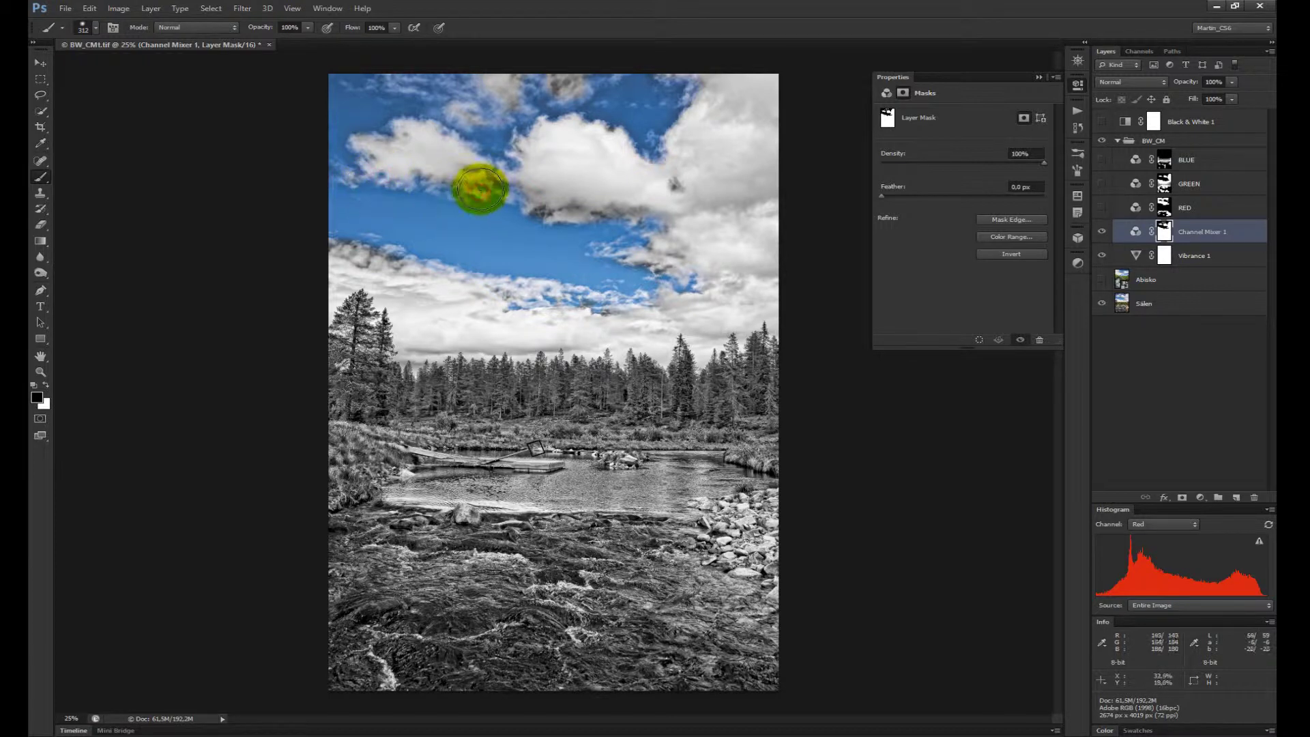
mouse_move(483, 182)
left_mouse_down()
mouse_move(527, 196)
mouse_move(549, 222)
mouse_move(582, 205)
mouse_move(655, 234)
mouse_move(644, 281)
mouse_move(643, 264)
mouse_move(661, 269)
mouse_move(600, 308)
mouse_move(455, 247)
mouse_move(398, 257)
mouse_move(351, 234)
mouse_move(342, 263)
left_mouse_up()
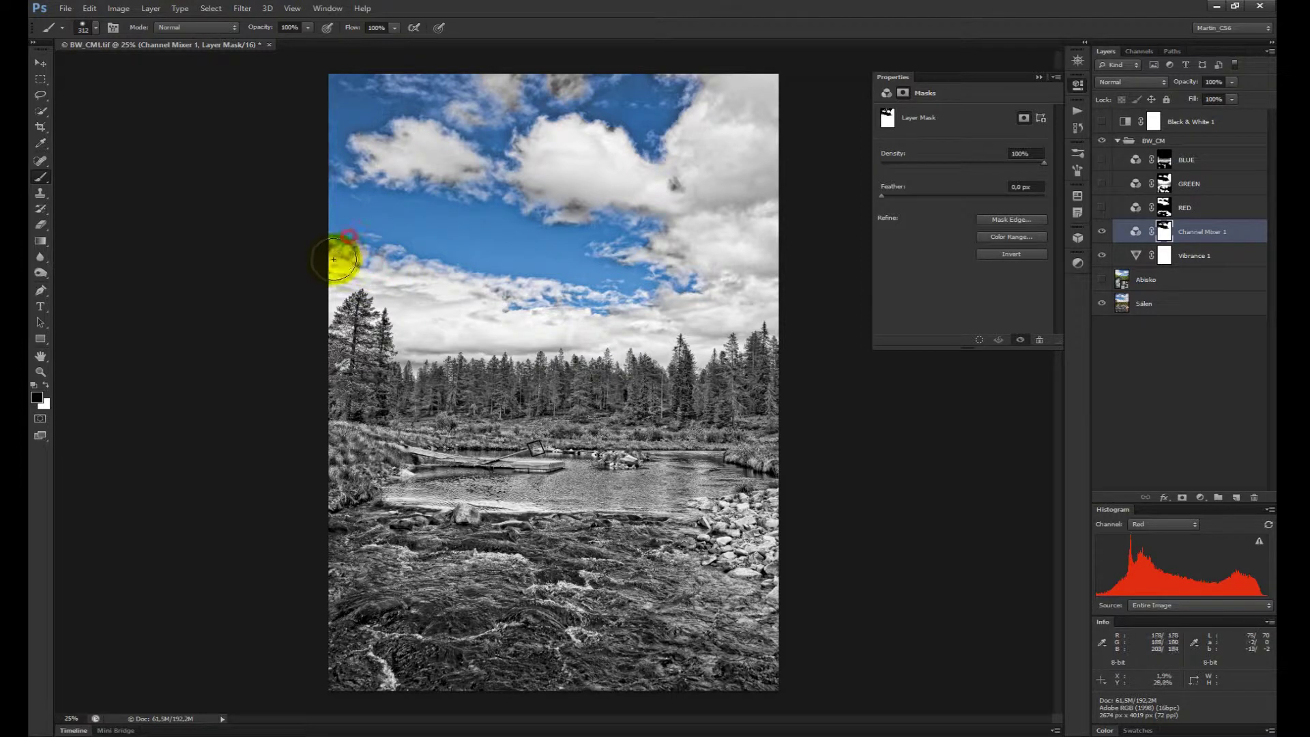
left_click(608, 129)
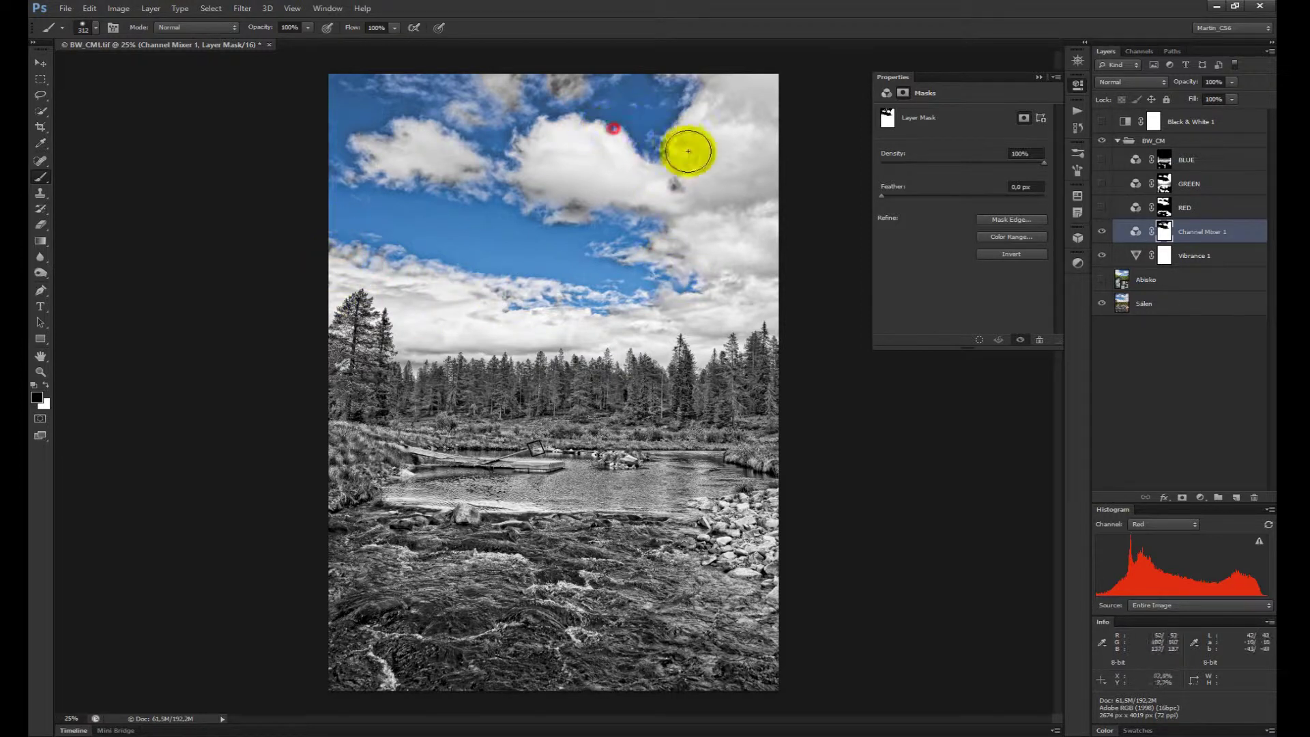
mouse_move(571, 225)
left_mouse_down()
mouse_move(572, 207)
mouse_move(603, 251)
left_mouse_up()
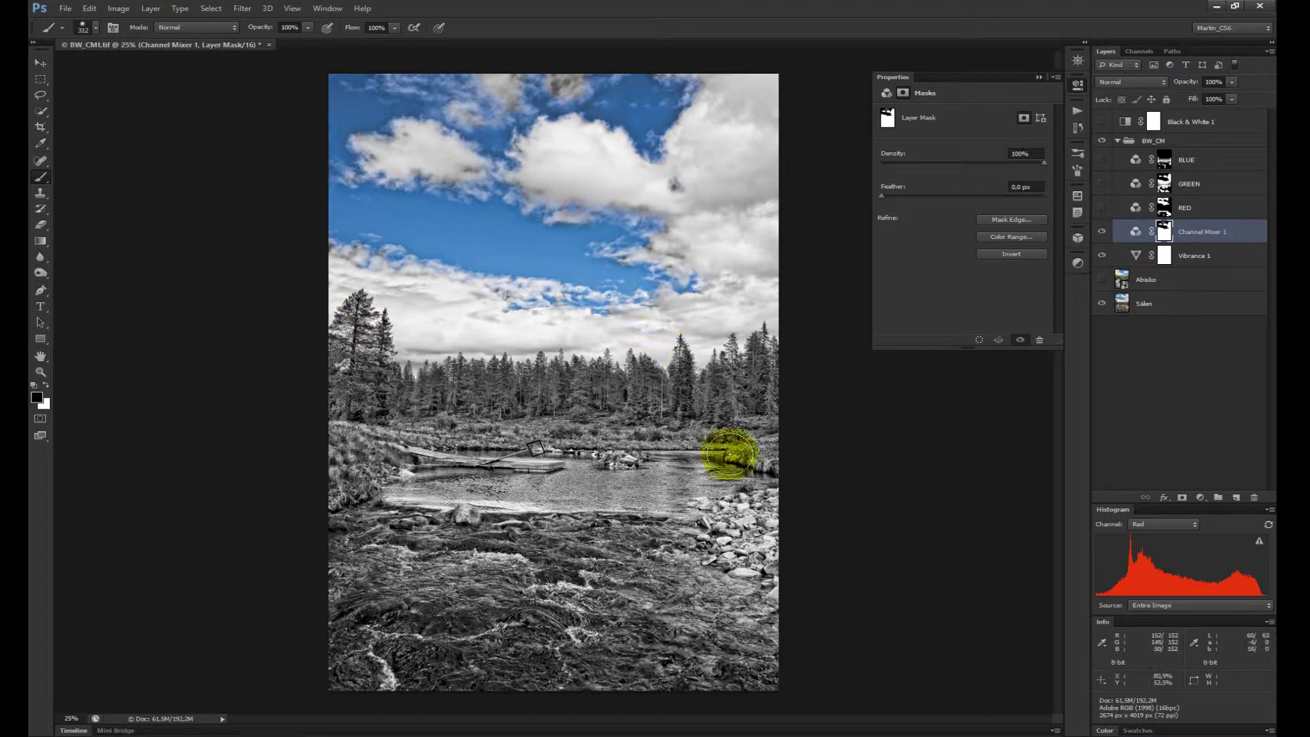
Step: Paint black over the lower-right rocks, mid-river rocks and lower-left rapids, toggling the layer to compare
left_click_drag(667, 546, 763, 614)
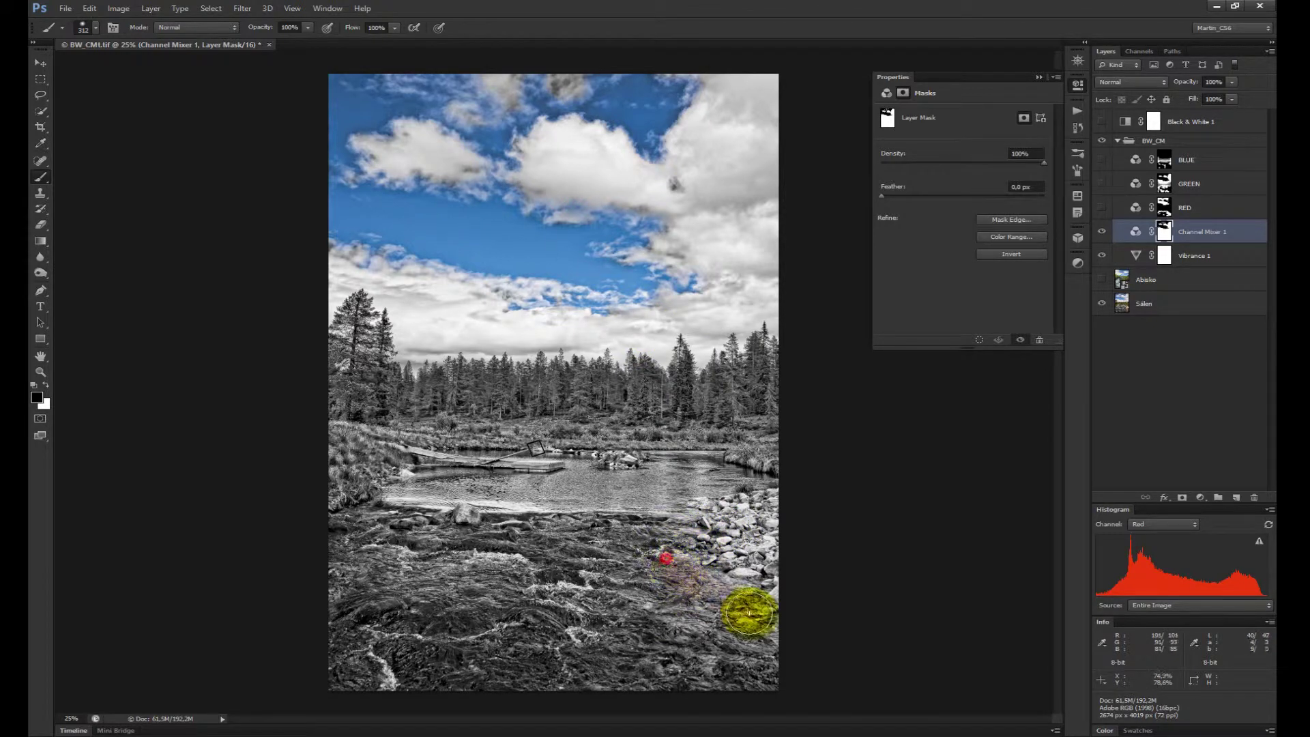
mouse_move(689, 578)
left_mouse_down()
mouse_move(682, 605)
mouse_move(749, 638)
left_mouse_up()
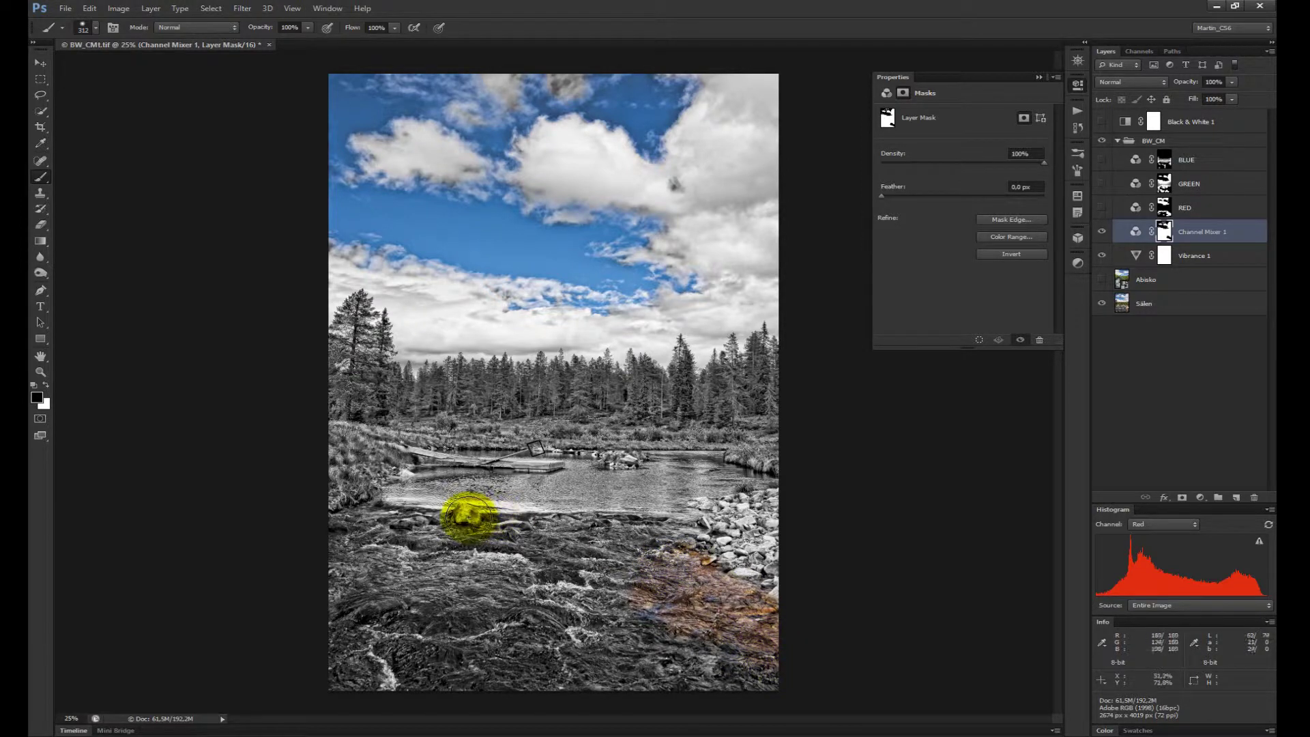
left_click_drag(467, 516, 383, 536)
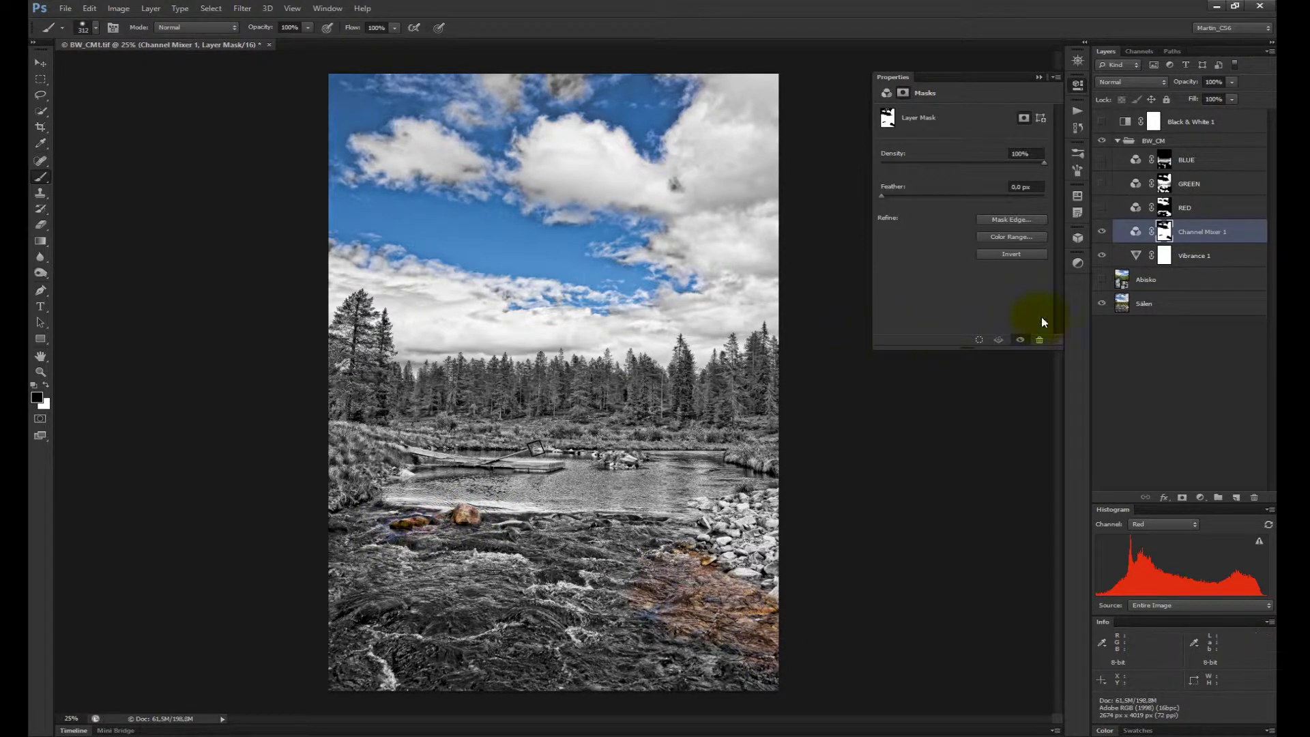
left_click(1101, 232)
left_click(1102, 232)
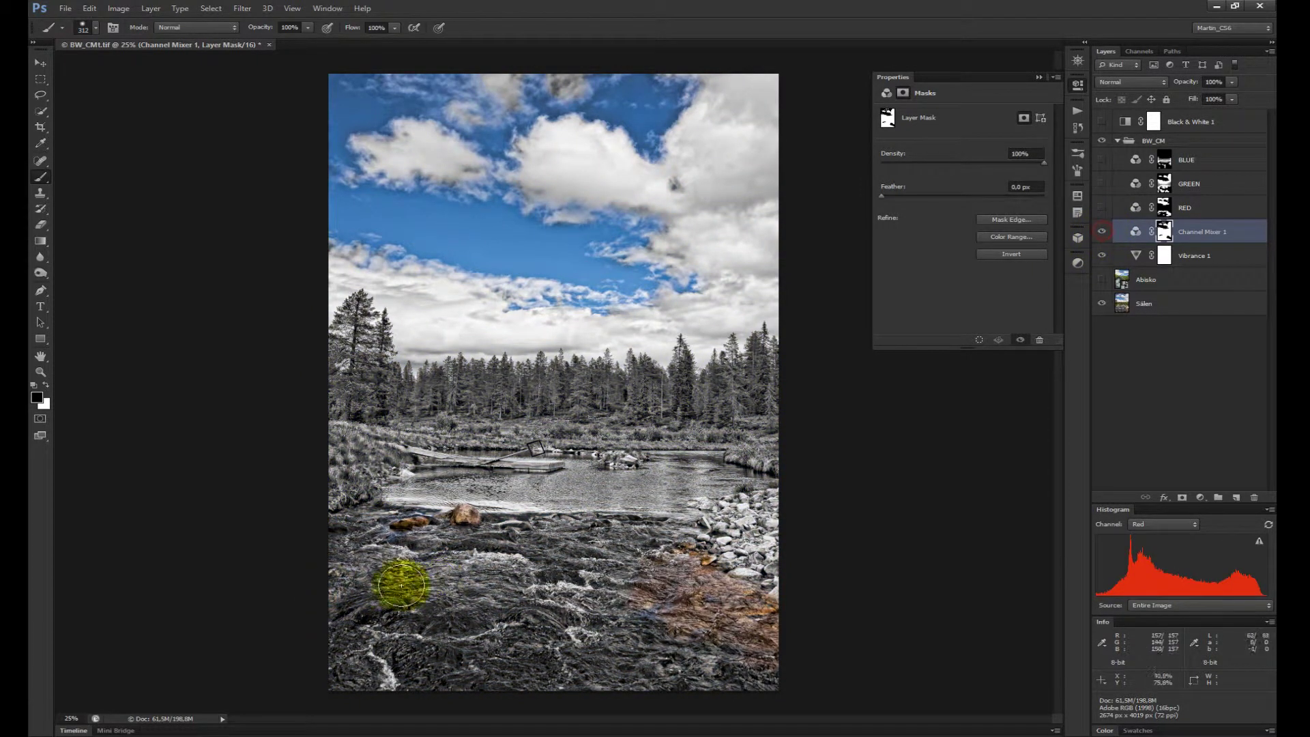
left_click_drag(346, 578, 471, 566)
left_click(1079, 240)
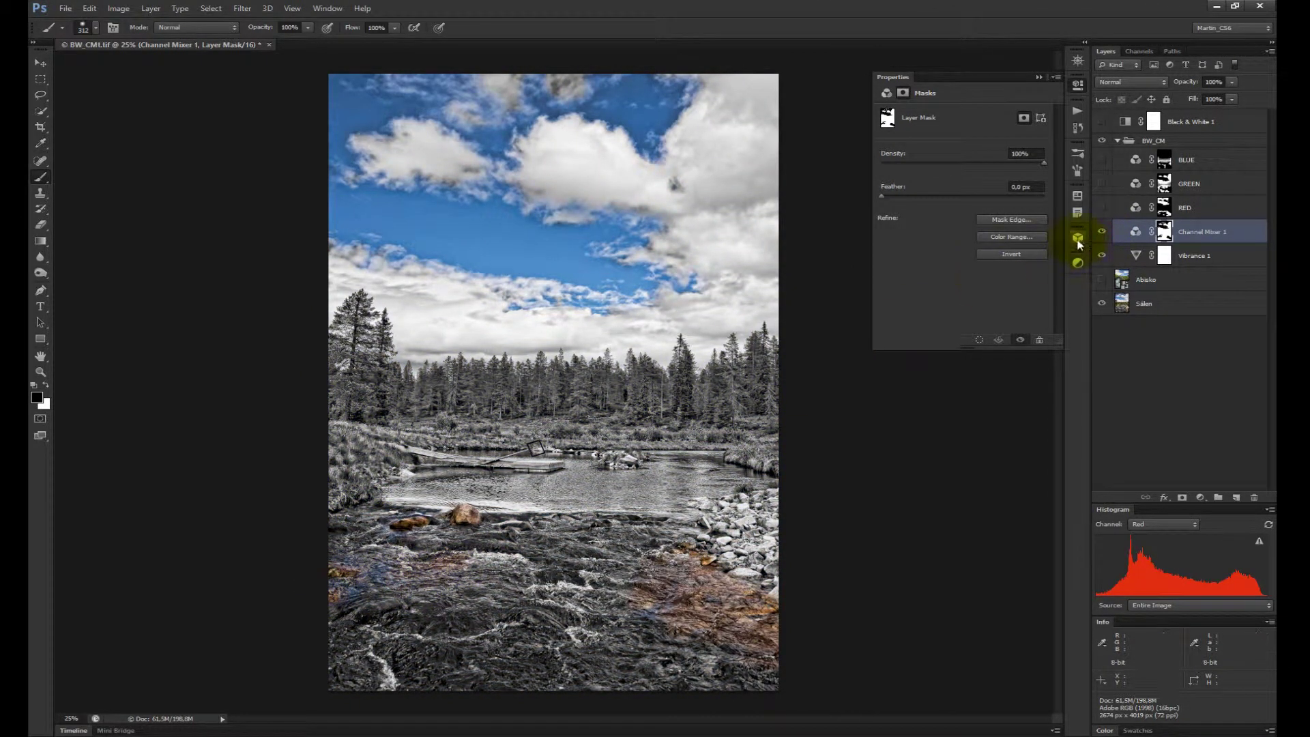
left_click(1101, 232)
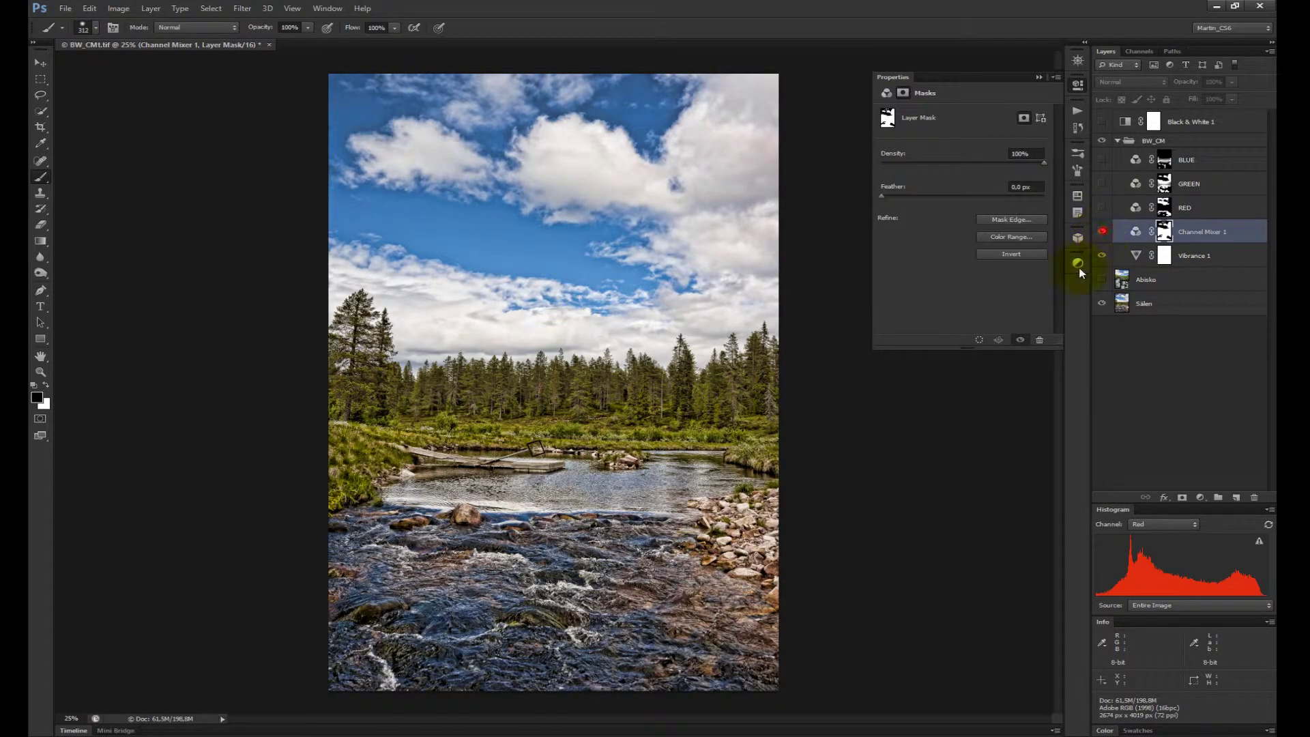
mouse_move(486, 585)
left_mouse_down()
mouse_move(500, 587)
mouse_move(423, 581)
mouse_move(419, 524)
mouse_move(535, 518)
mouse_move(661, 571)
mouse_move(617, 591)
mouse_move(616, 577)
mouse_move(615, 628)
mouse_move(574, 604)
mouse_move(755, 628)
mouse_move(643, 521)
mouse_move(470, 544)
left_mouse_up()
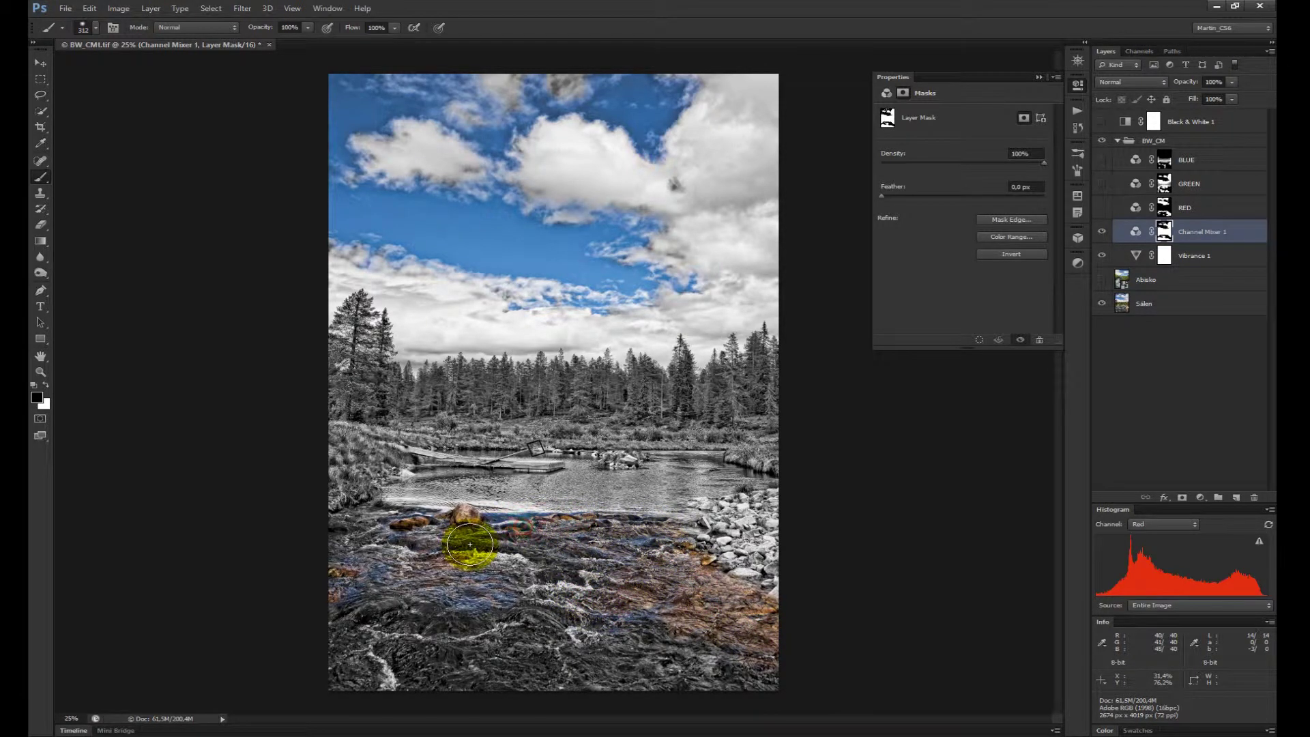
Step: Switch to white and paint over several foreground river spots on the mask
key("x")
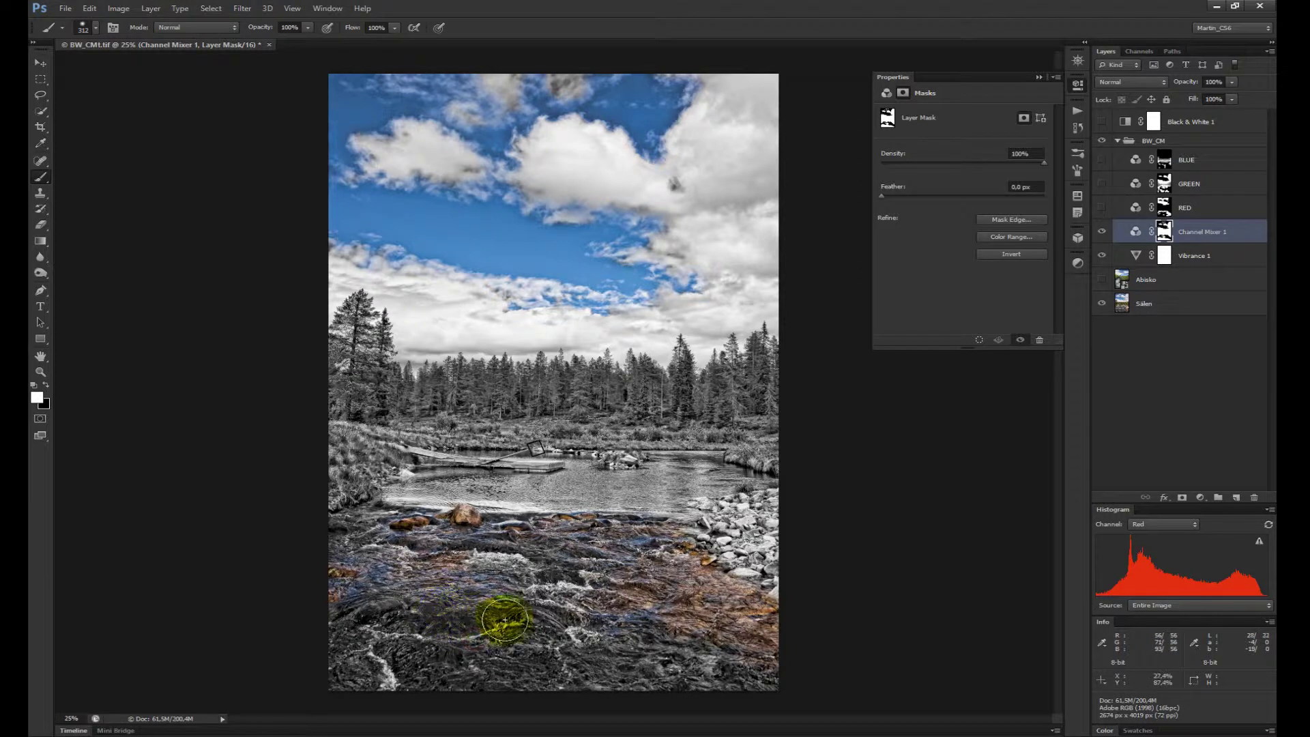
left_click(355, 556)
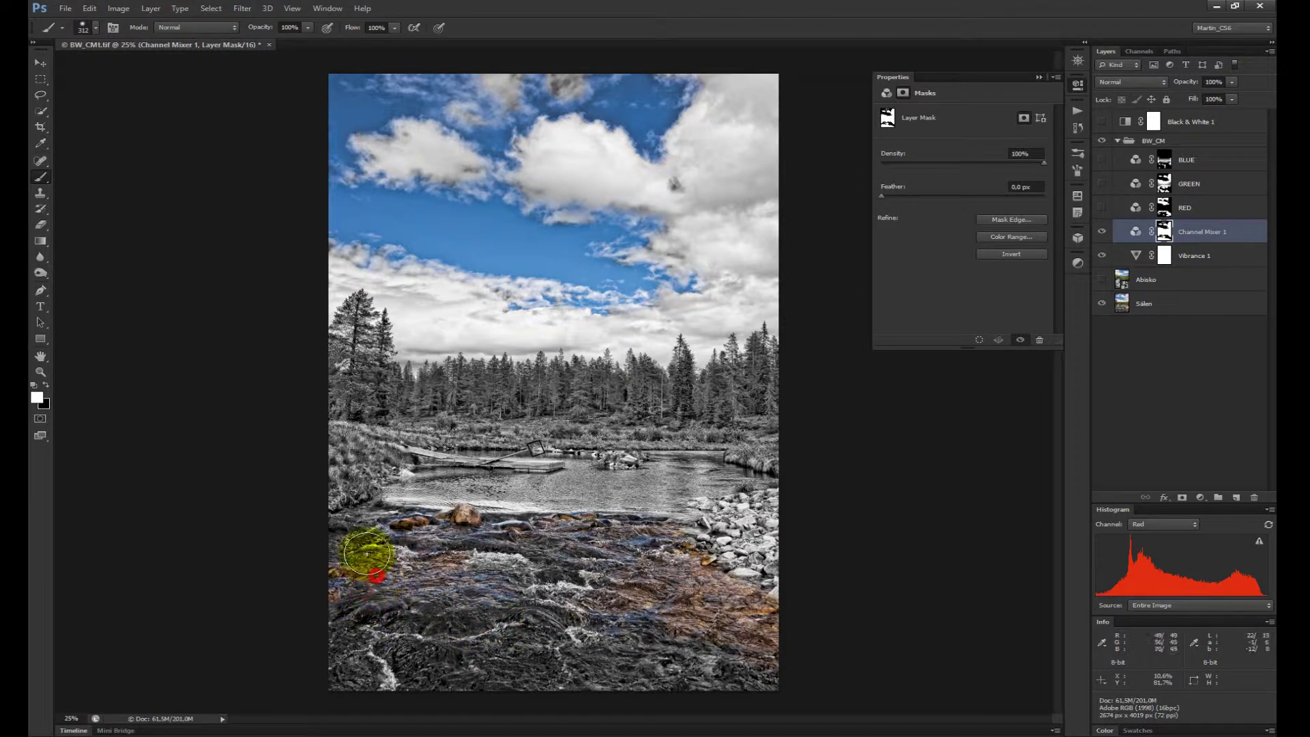
left_click(656, 542)
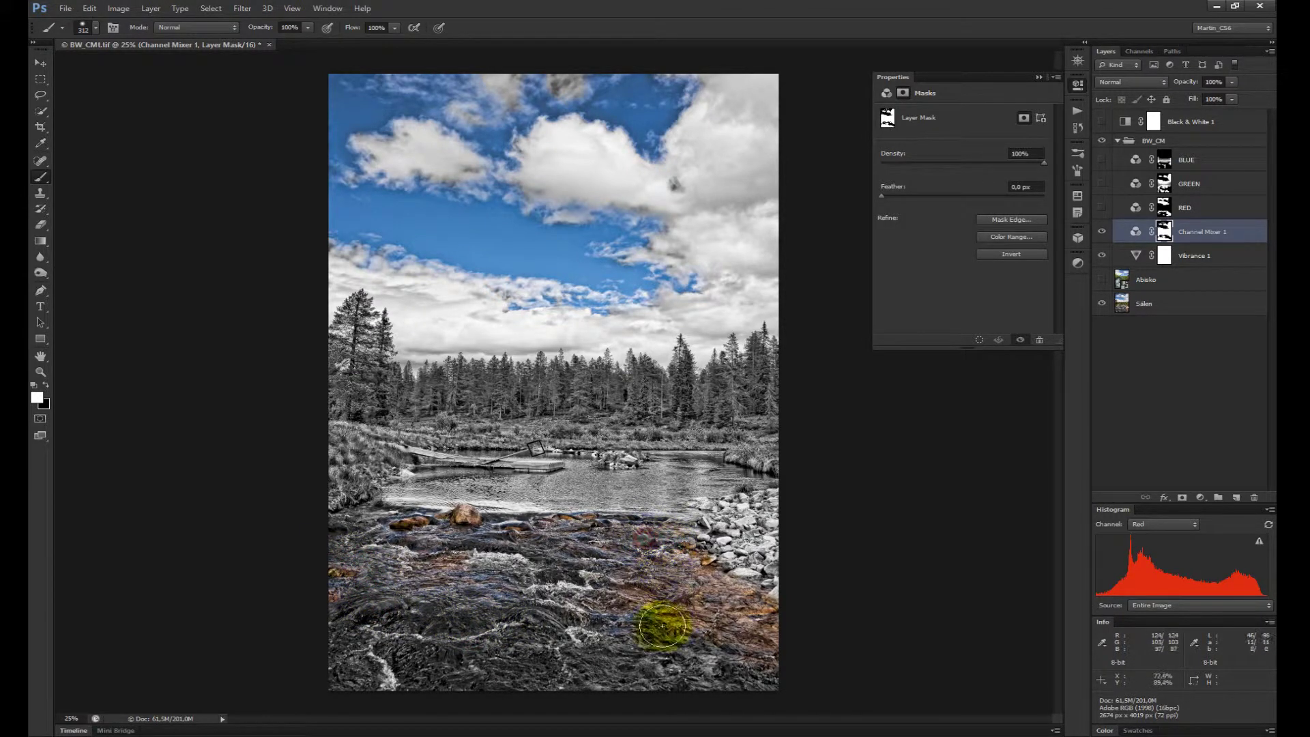
left_click(593, 615)
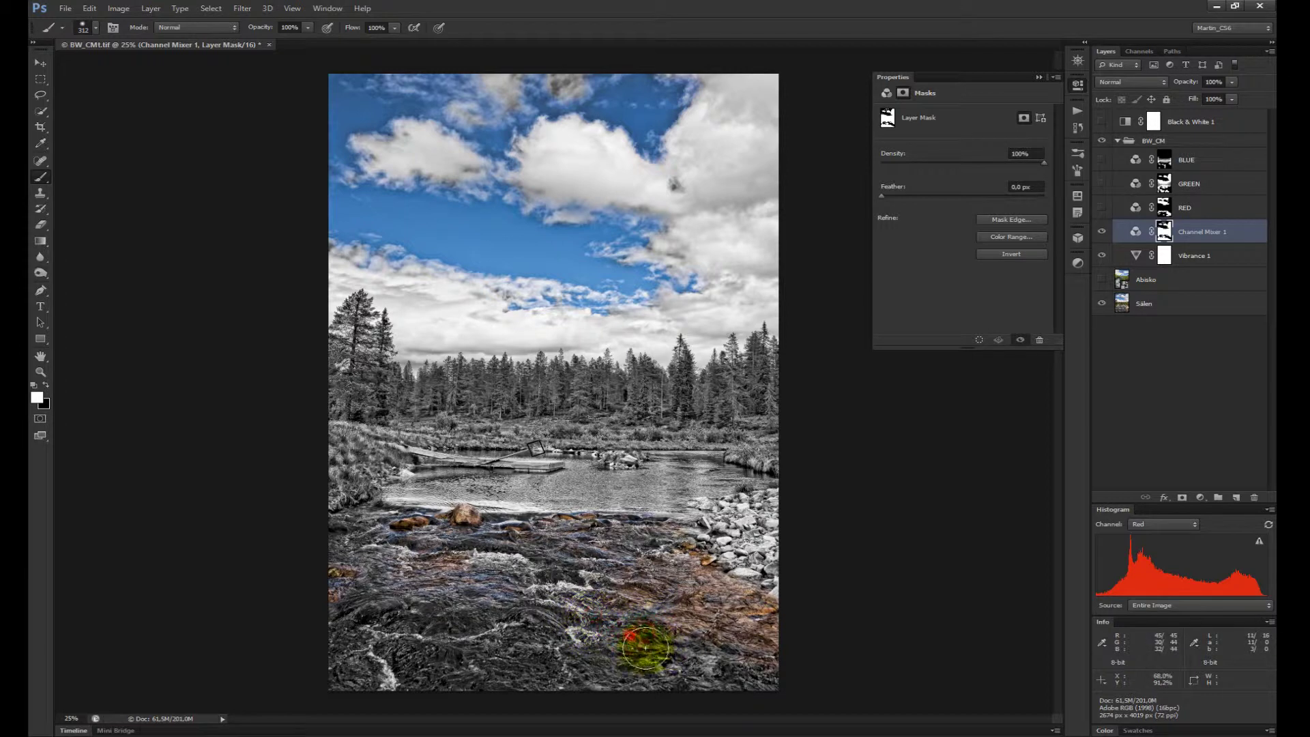
left_click(499, 591)
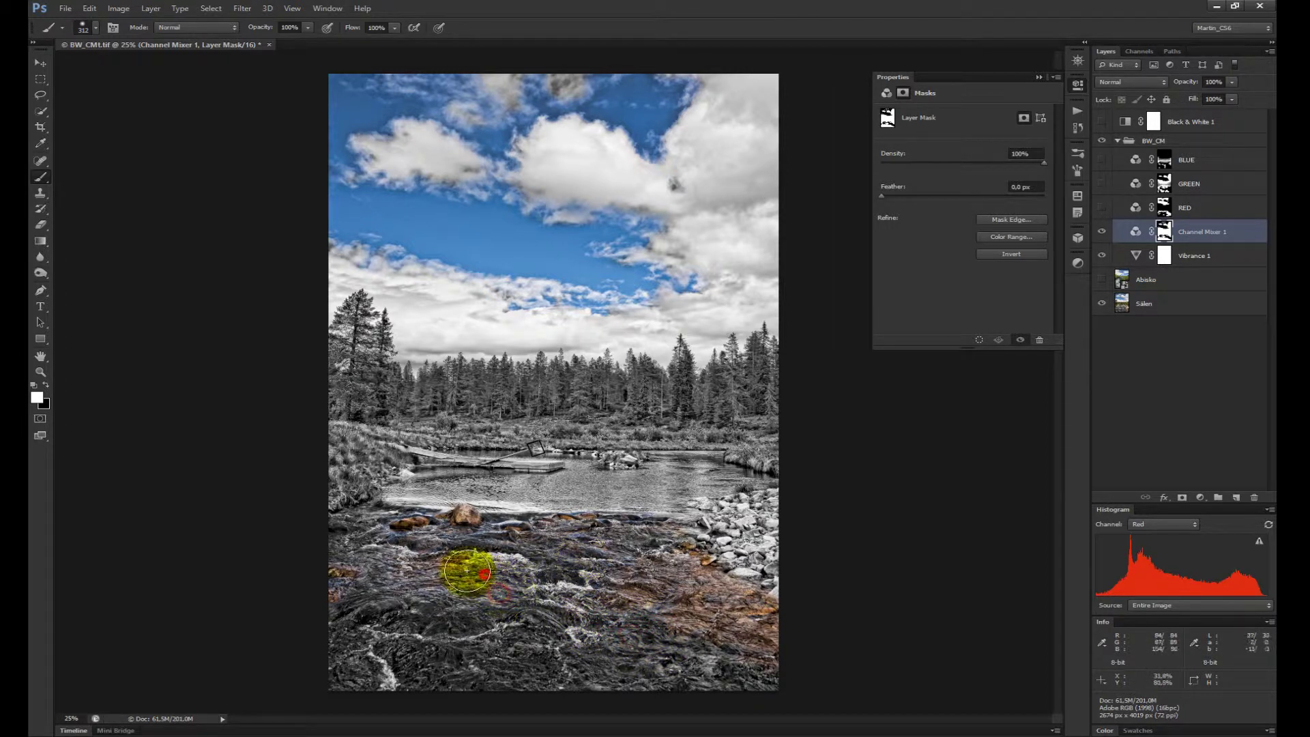
left_click(374, 593)
left_click(346, 584)
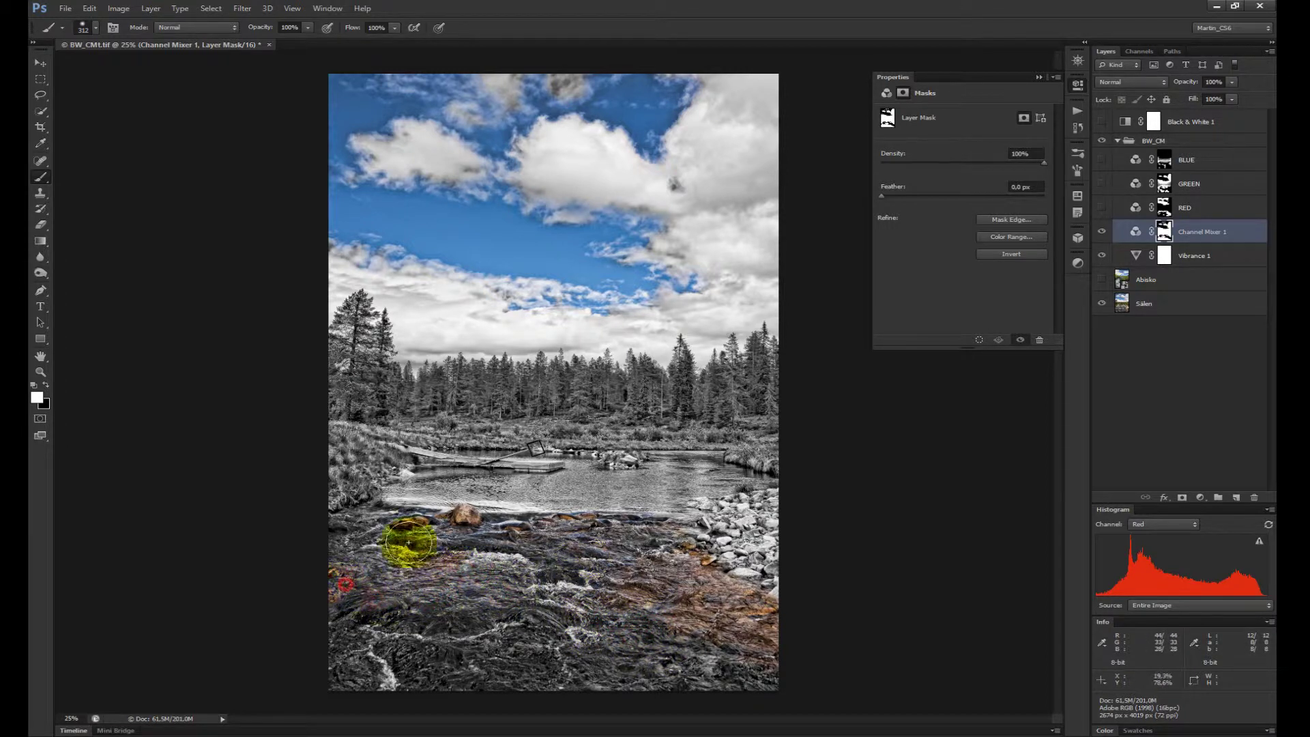
left_click(384, 529)
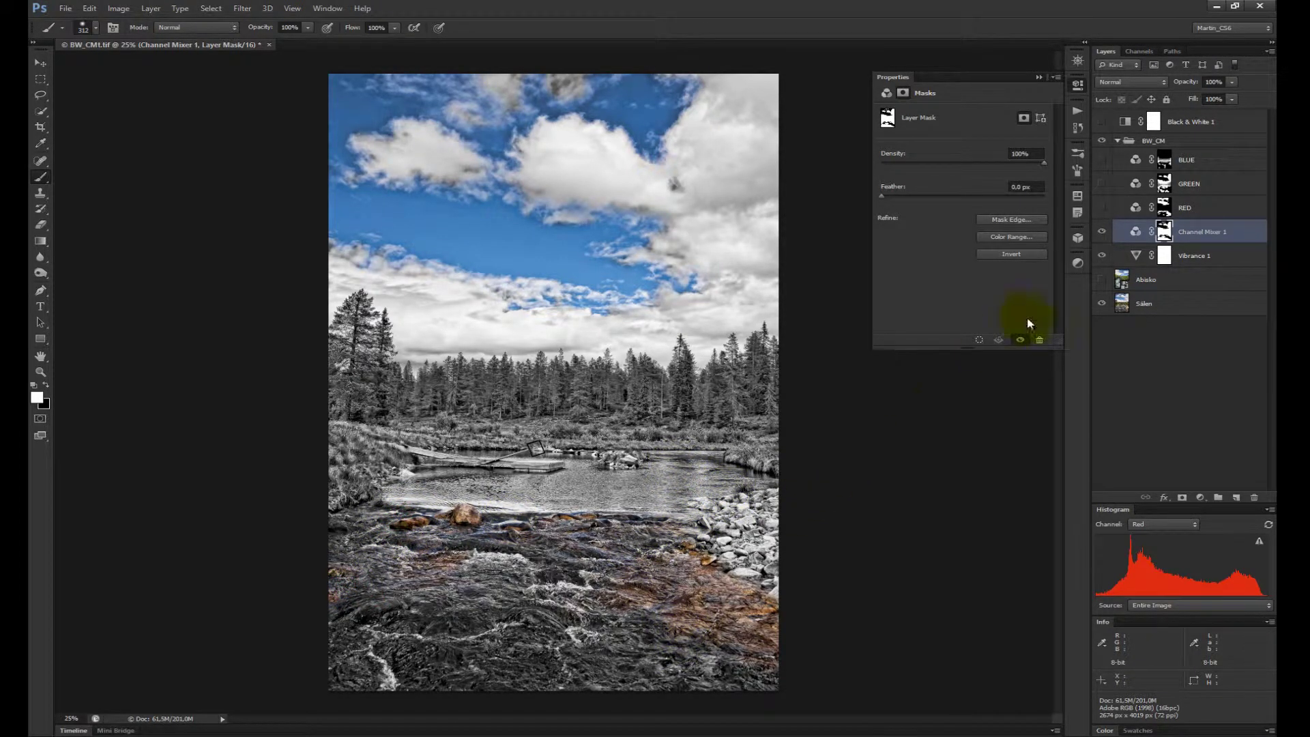
Step: Paint black to reveal colour in the lower rapids, then invert the mask with Ctrl+I
key("x")
left_click(659, 668)
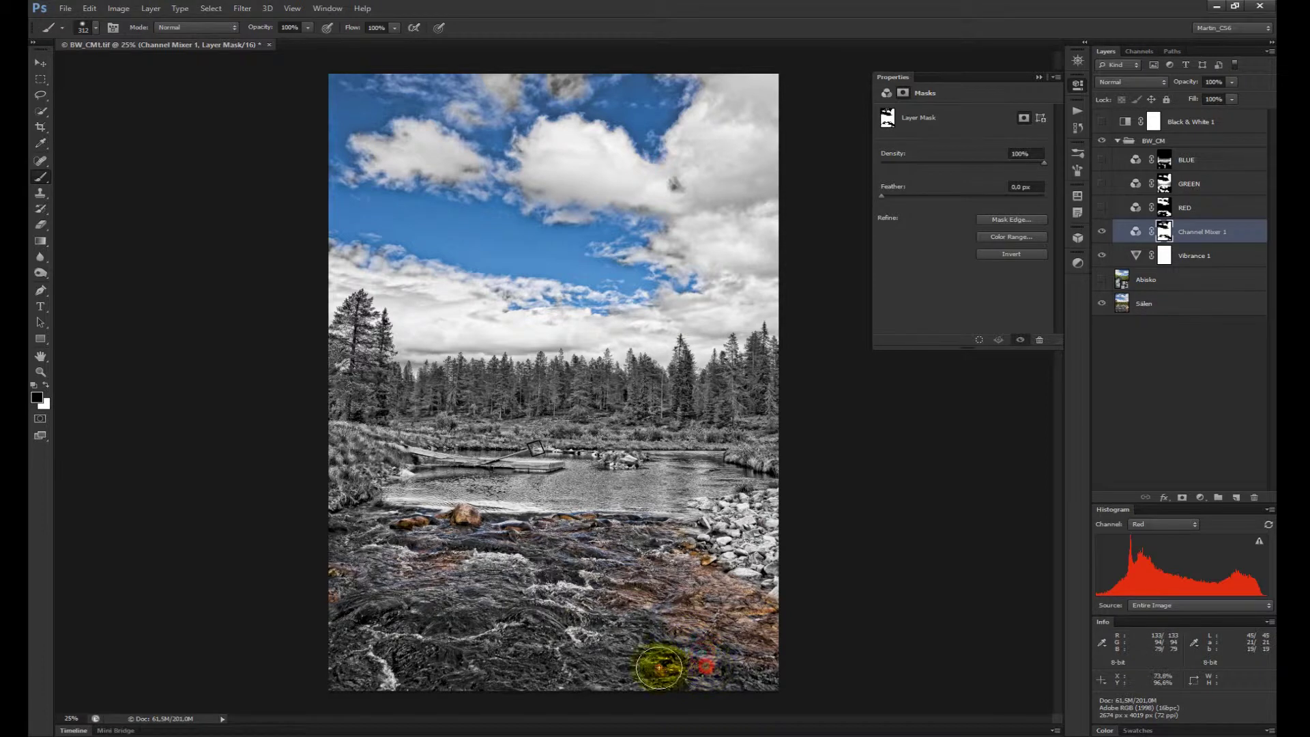
left_click(711, 655)
left_click_drag(763, 660, 710, 606)
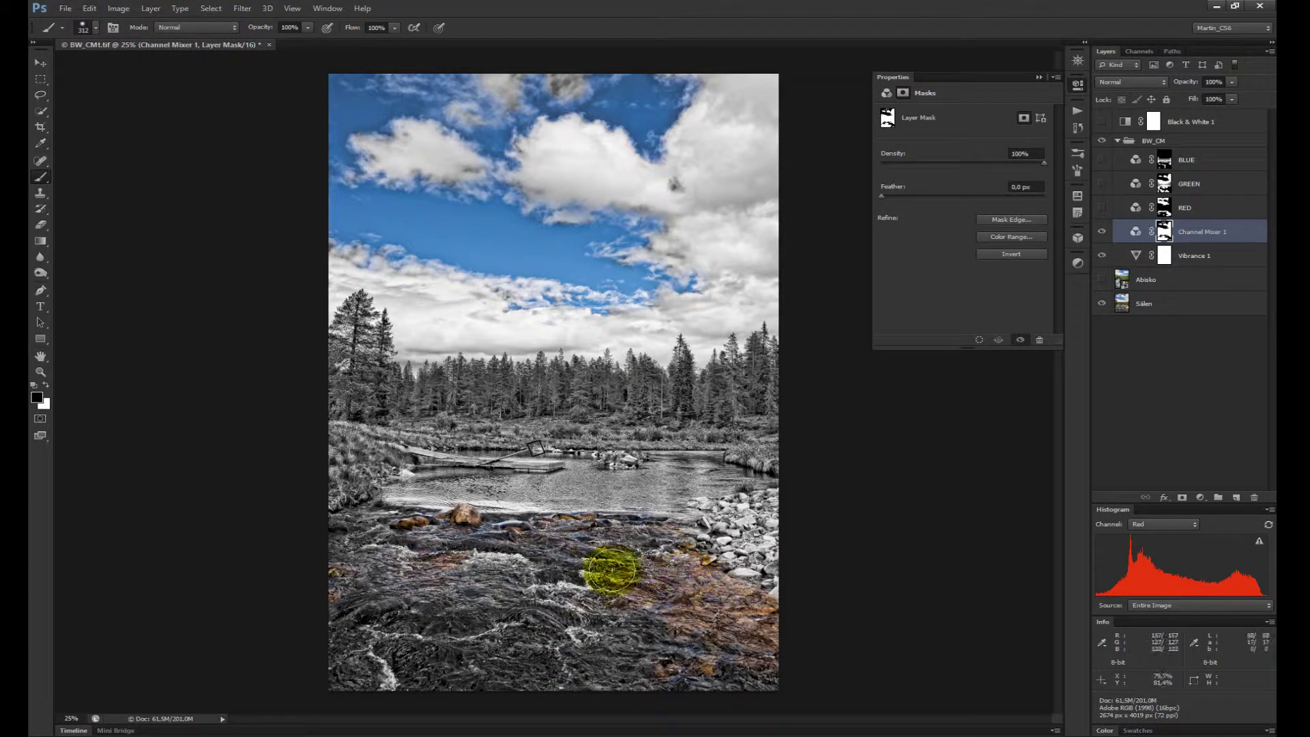
mouse_move(380, 600)
left_mouse_down()
mouse_move(436, 613)
mouse_move(560, 572)
left_mouse_up()
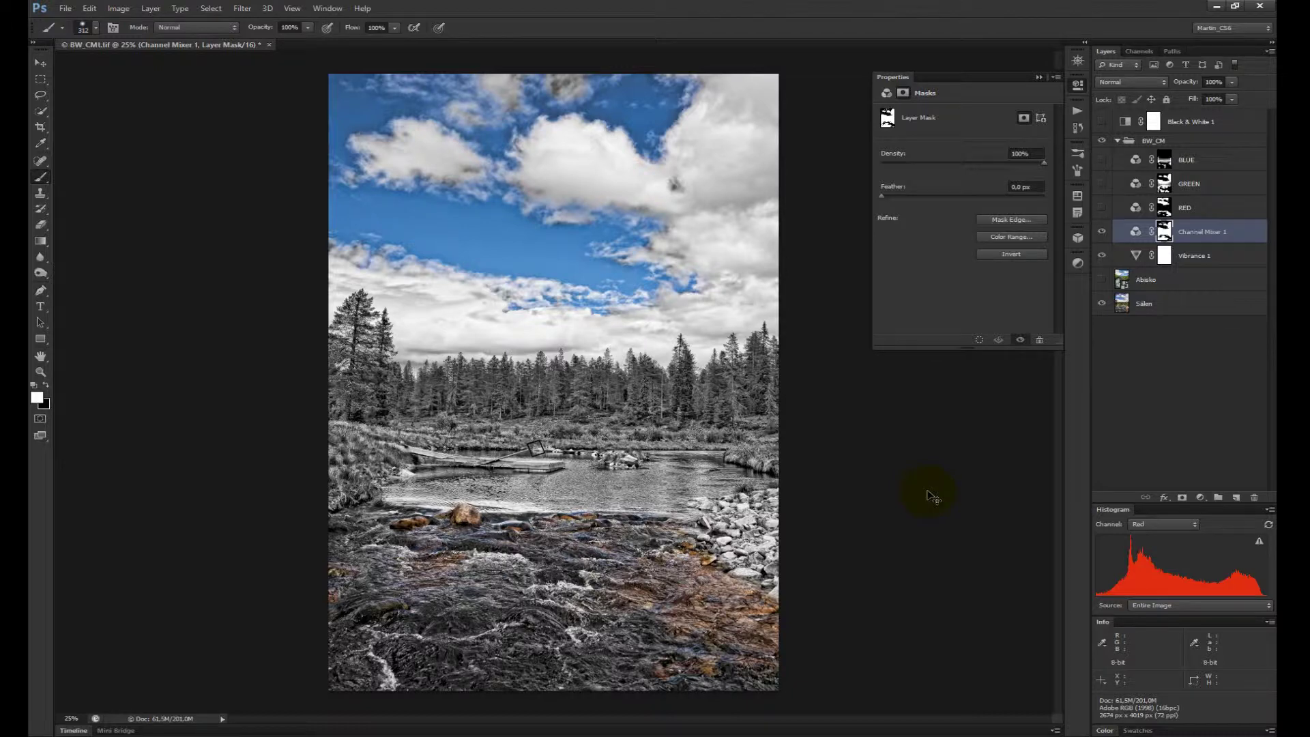
key("ctrl+i")
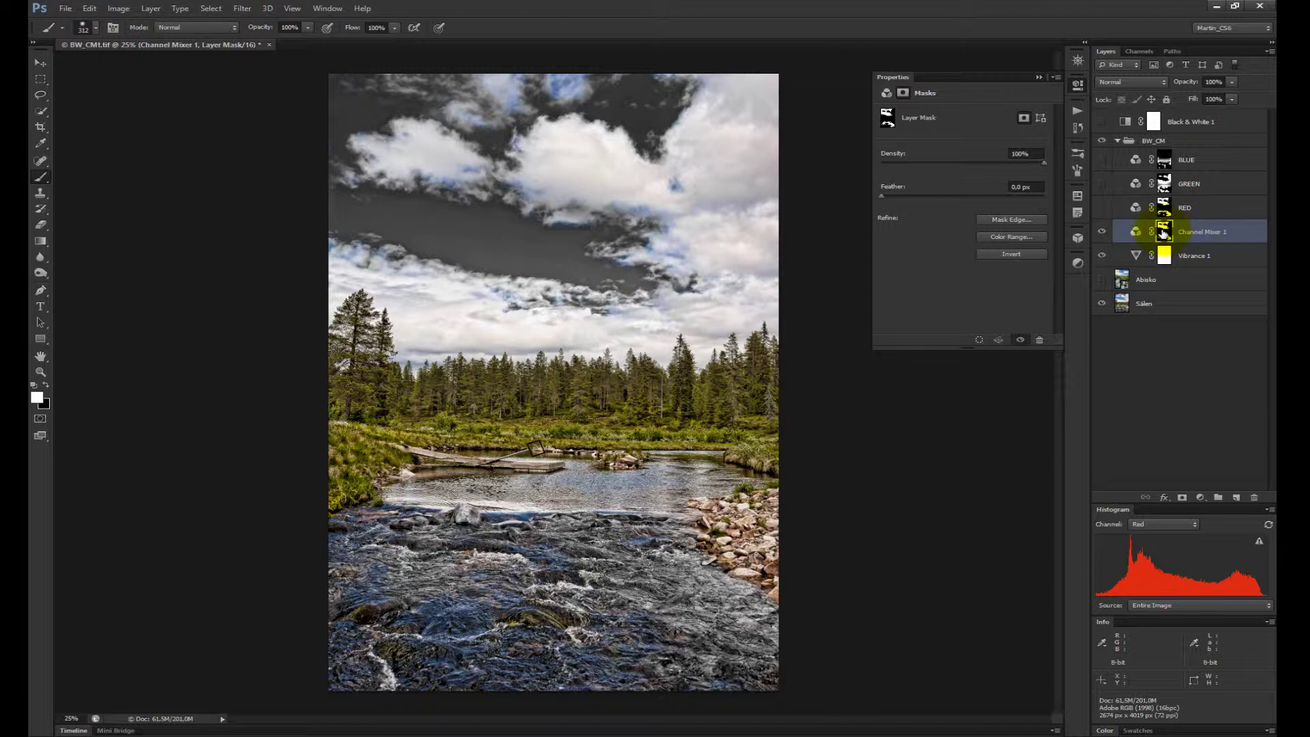
Step: Delete Channel Mixer 1 to the trash and make the RED mixer layer visible
left_click_drag(1247, 235, 1255, 497)
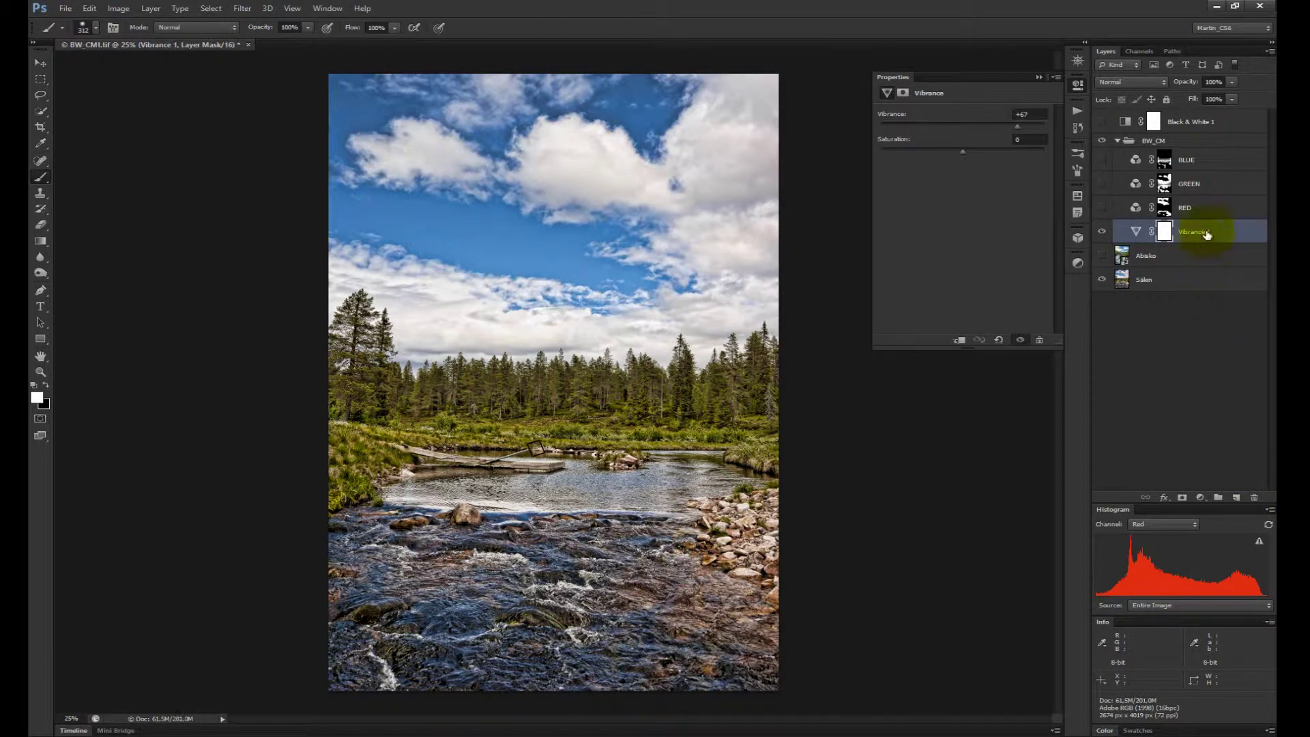
left_click(1102, 207)
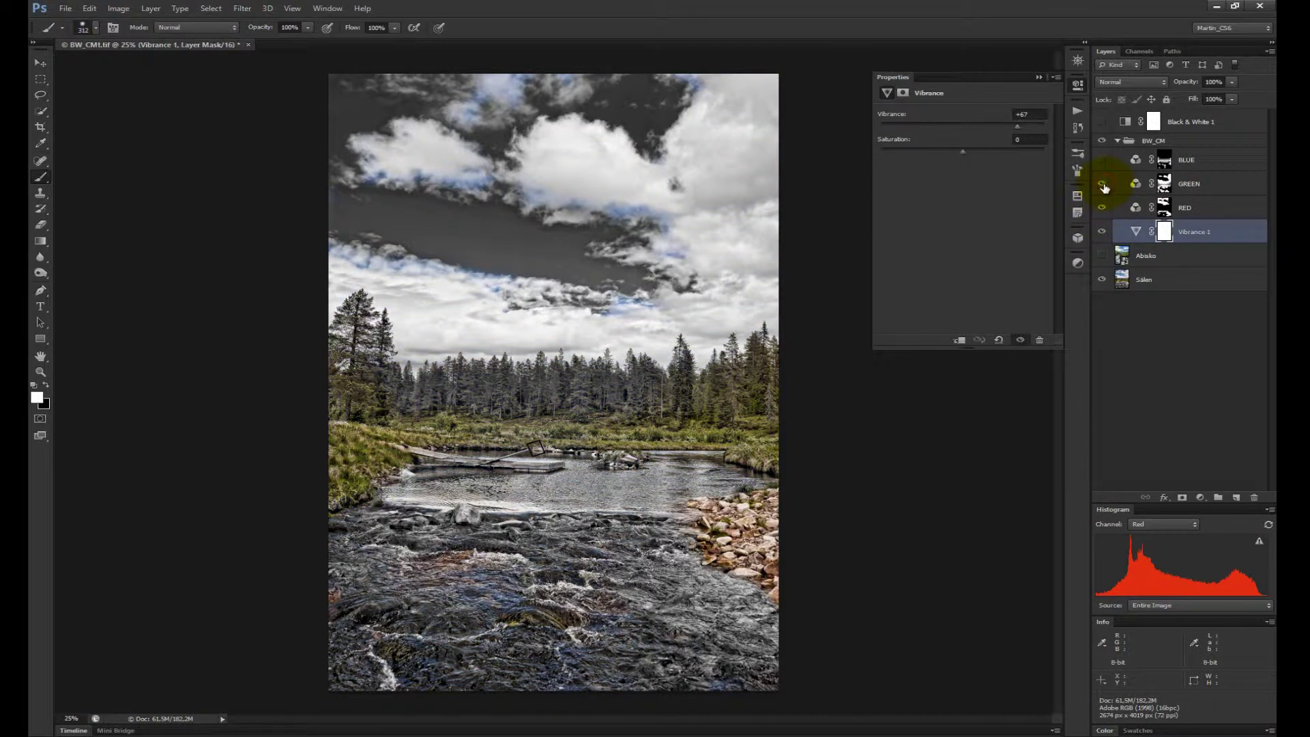
Step: Make the BLUE mixer layer visible and view the BLUE and GREEN masks on their own
left_click(1129, 209)
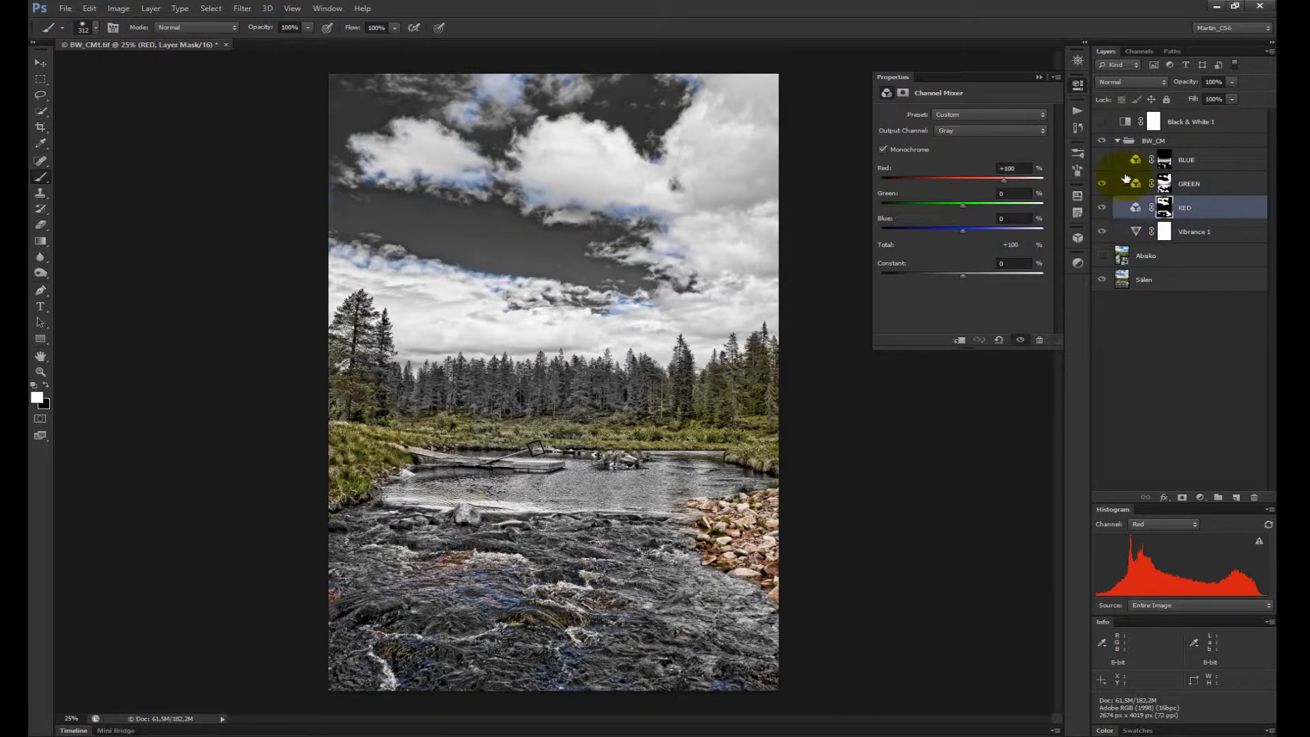
left_click(1126, 180)
left_click(1103, 159)
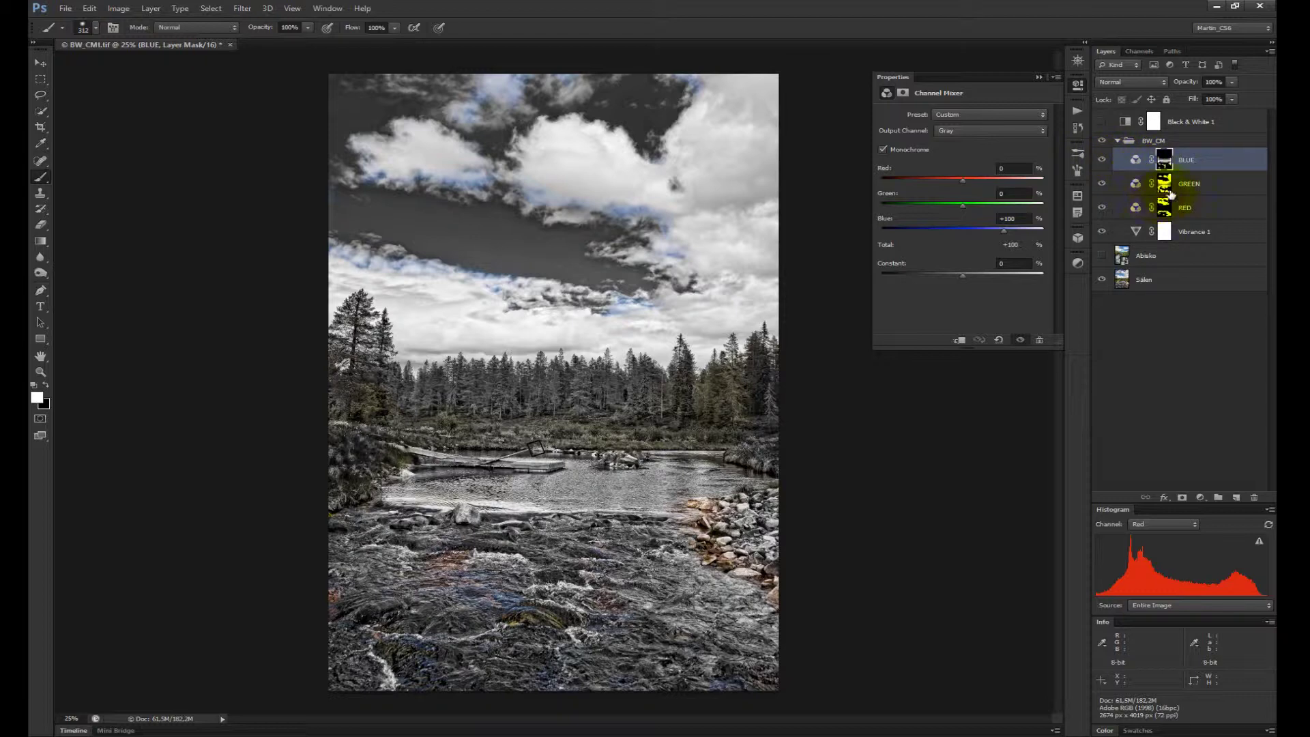
left_click(1165, 161, "alt")
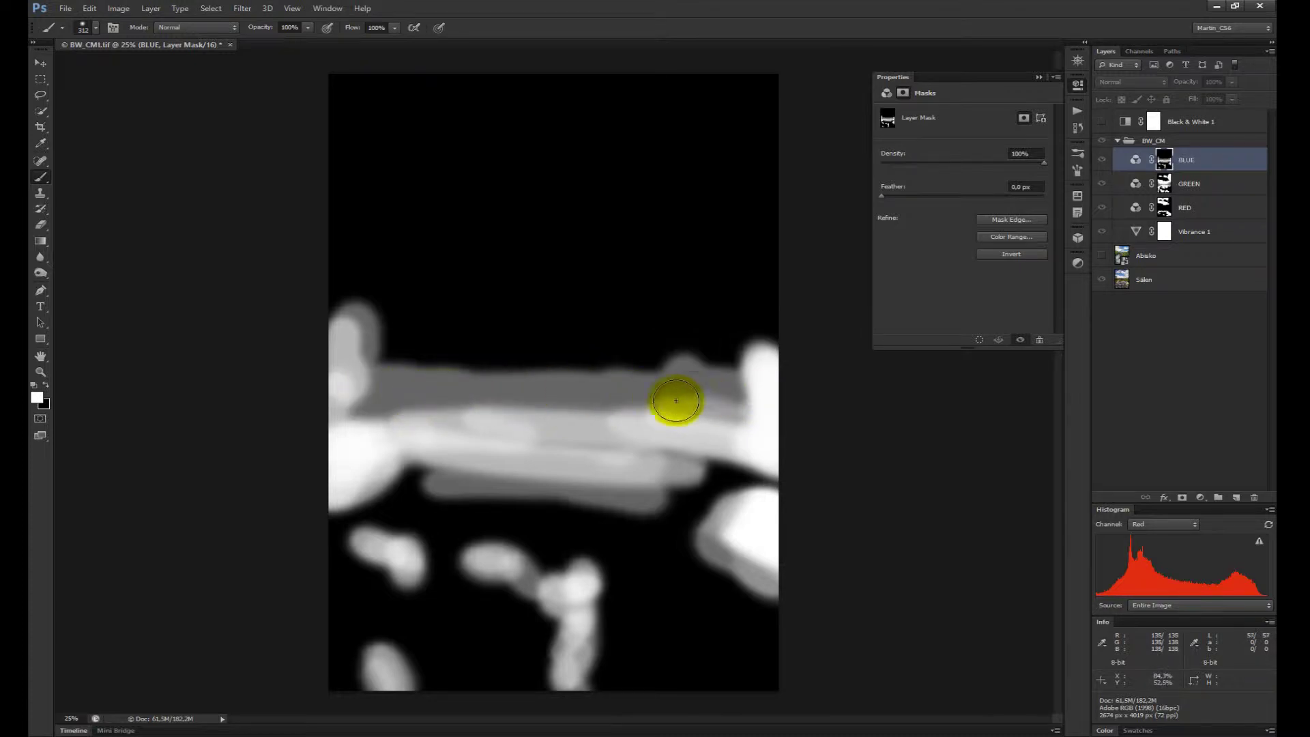
left_click(1136, 161)
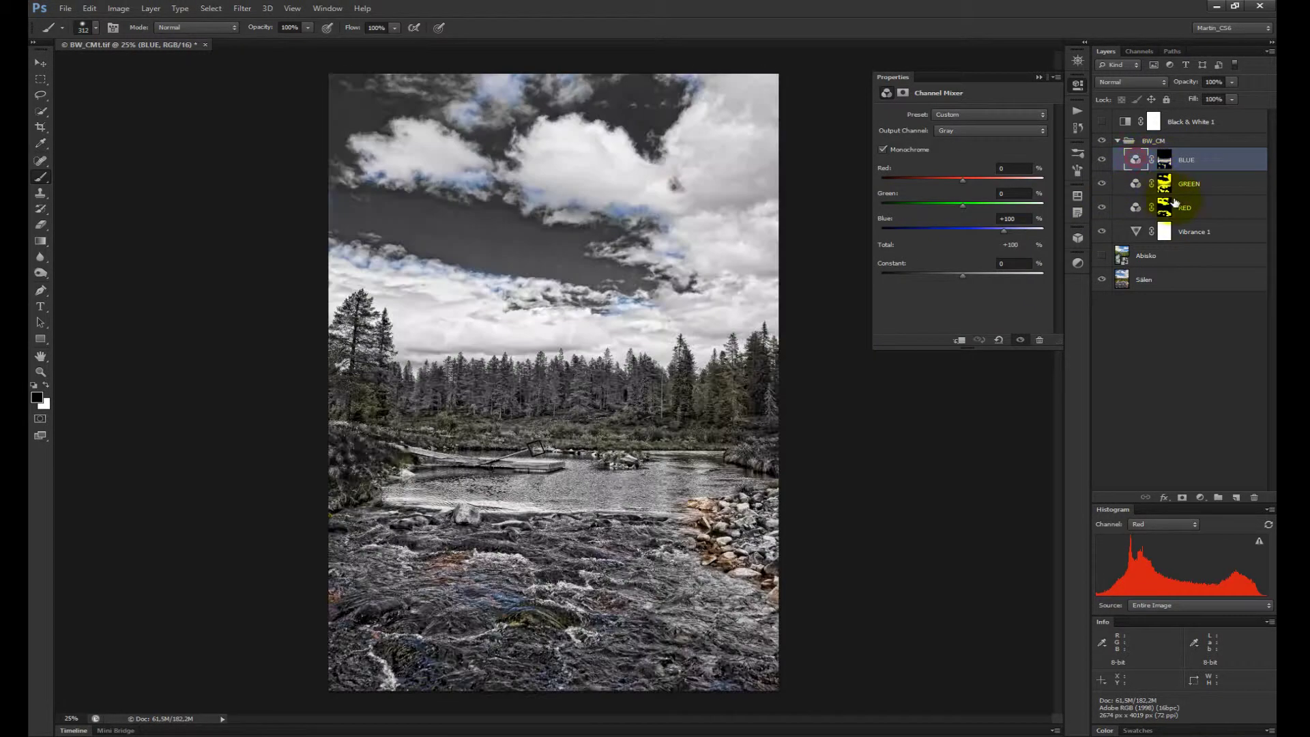
left_click(1139, 184)
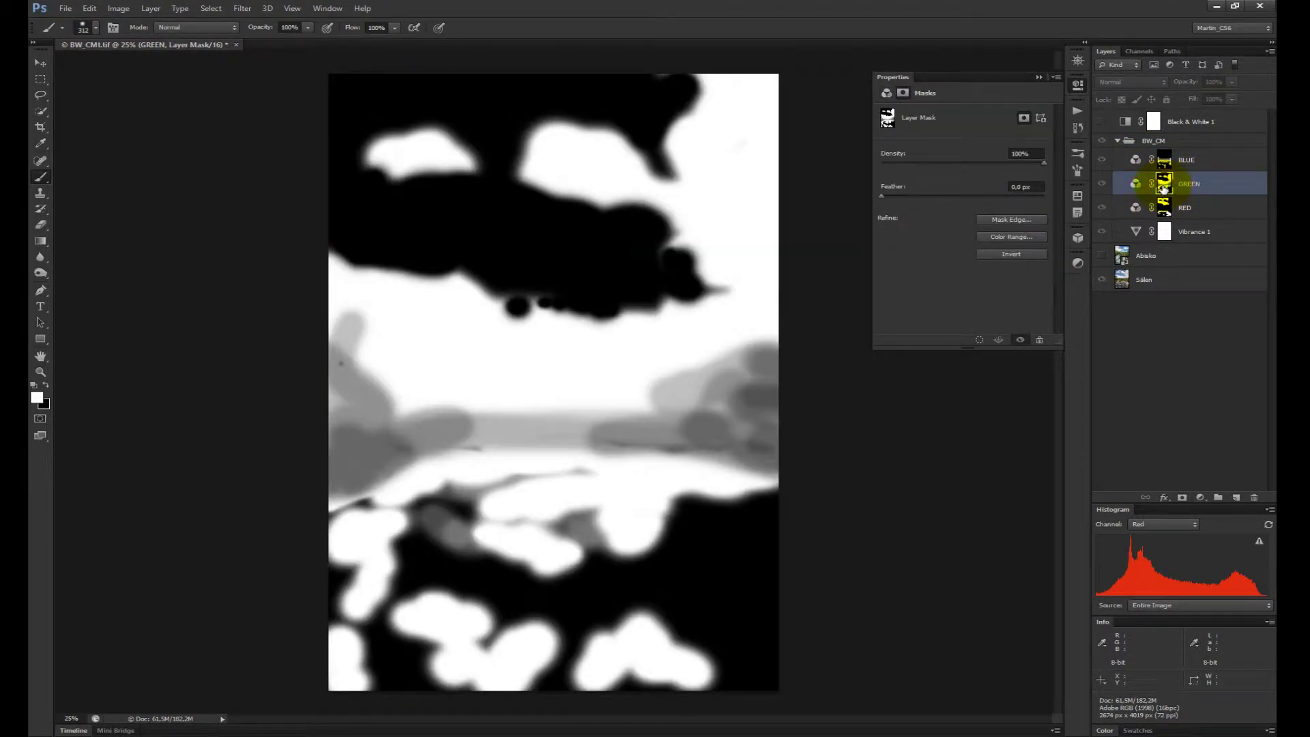
left_click(1165, 184, "alt")
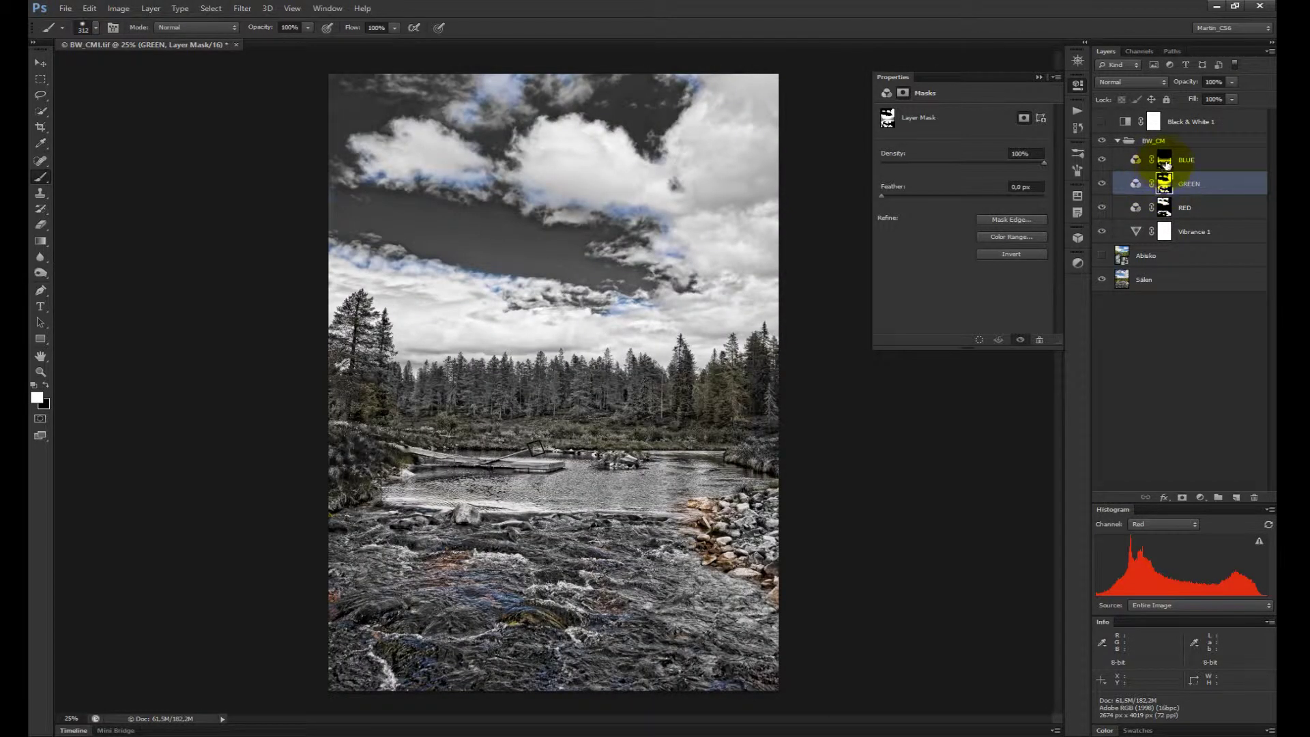
Step: Disable and re-enable the BLUE and GREEN masks to compare, then hide the BW_CM group
left_click(1165, 160, "shift")
left_click(1166, 160, "shift")
left_click(1166, 161, "shift")
left_click(1165, 160, "shift")
left_click(1165, 161, "shift")
left_click(1166, 160, "shift")
left_click(1164, 183, "shift")
left_click(1165, 183, "shift")
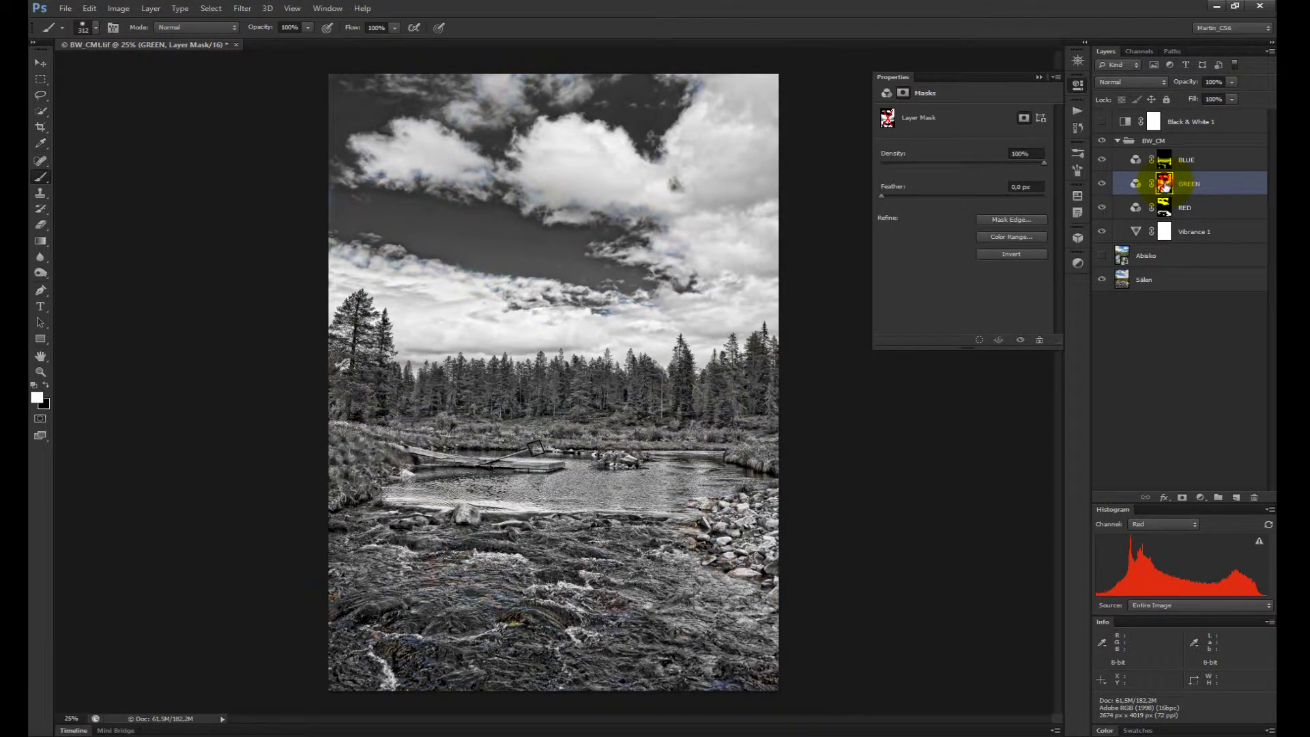
left_click(1165, 183, "shift")
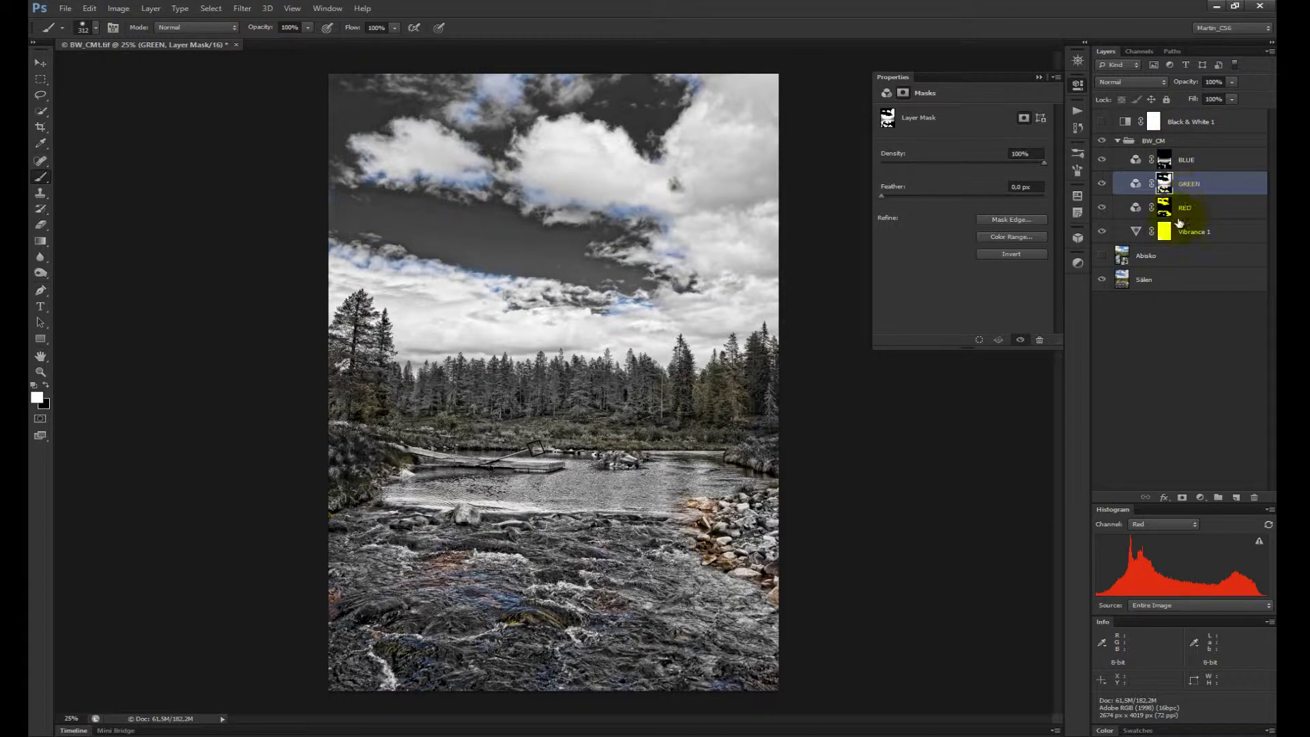
left_click(1102, 140)
Step: Select the Sälen layer and view its Green, Blue, then Green channels before returning to RGB
left_click(1154, 255)
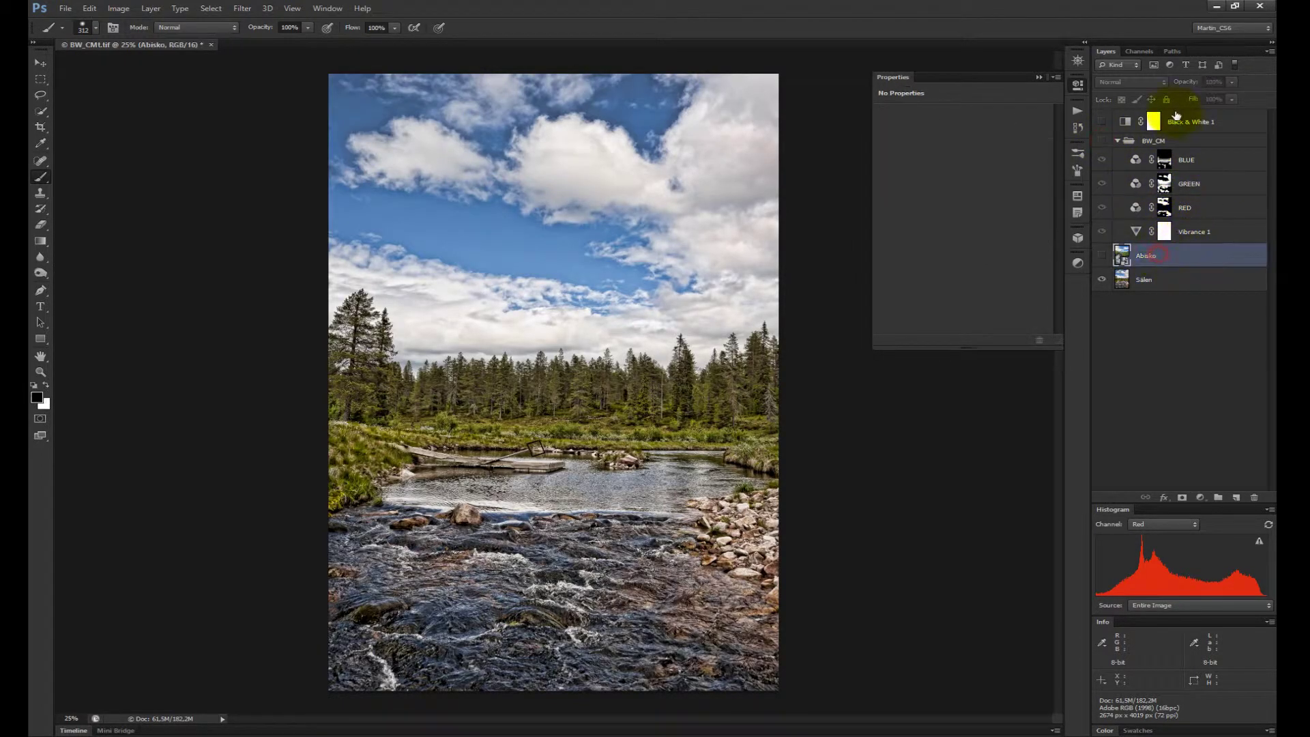
left_click(1153, 279)
left_click(1142, 51)
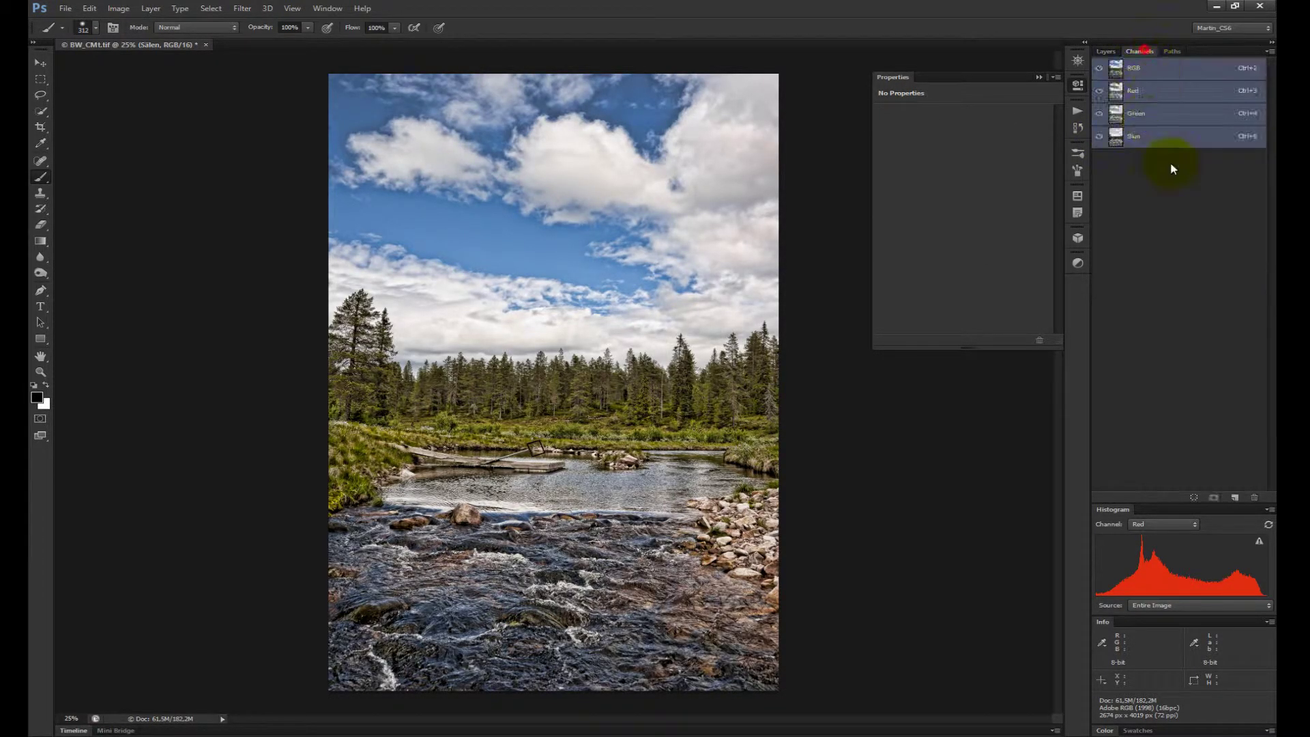
left_click(1150, 113)
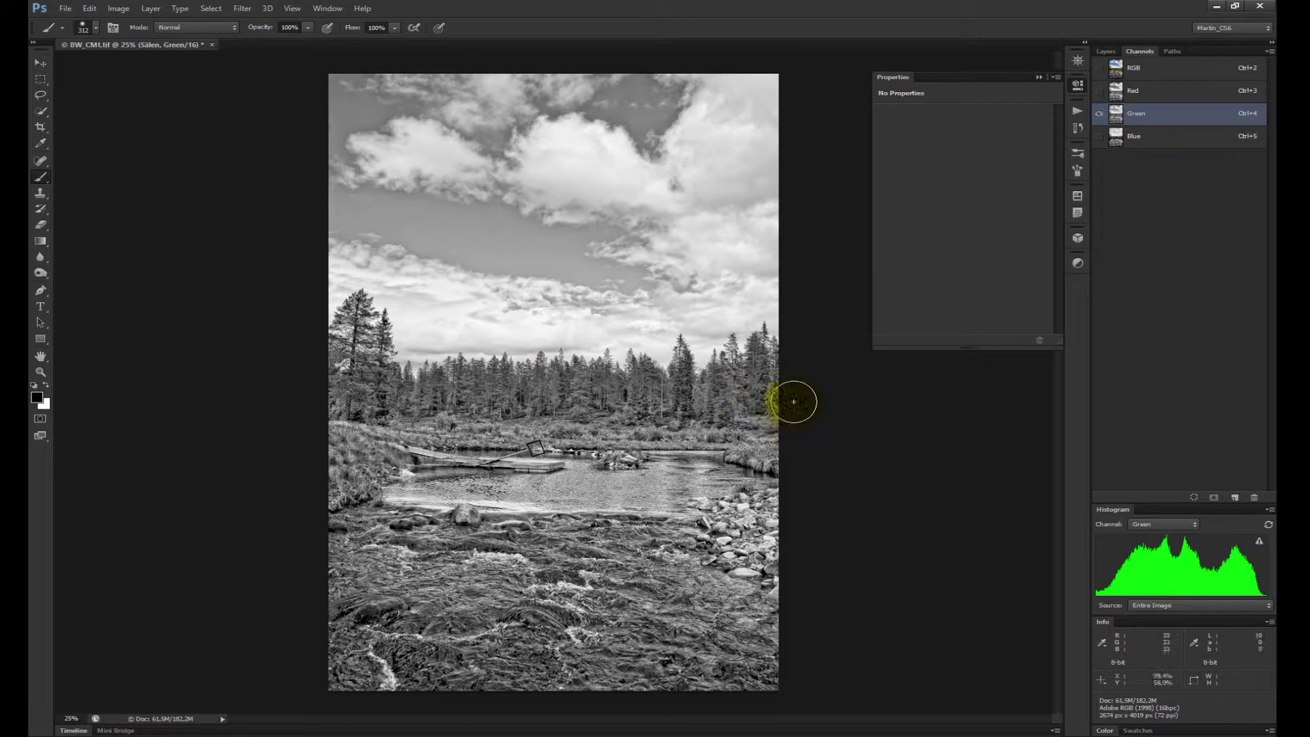
left_click(1120, 139)
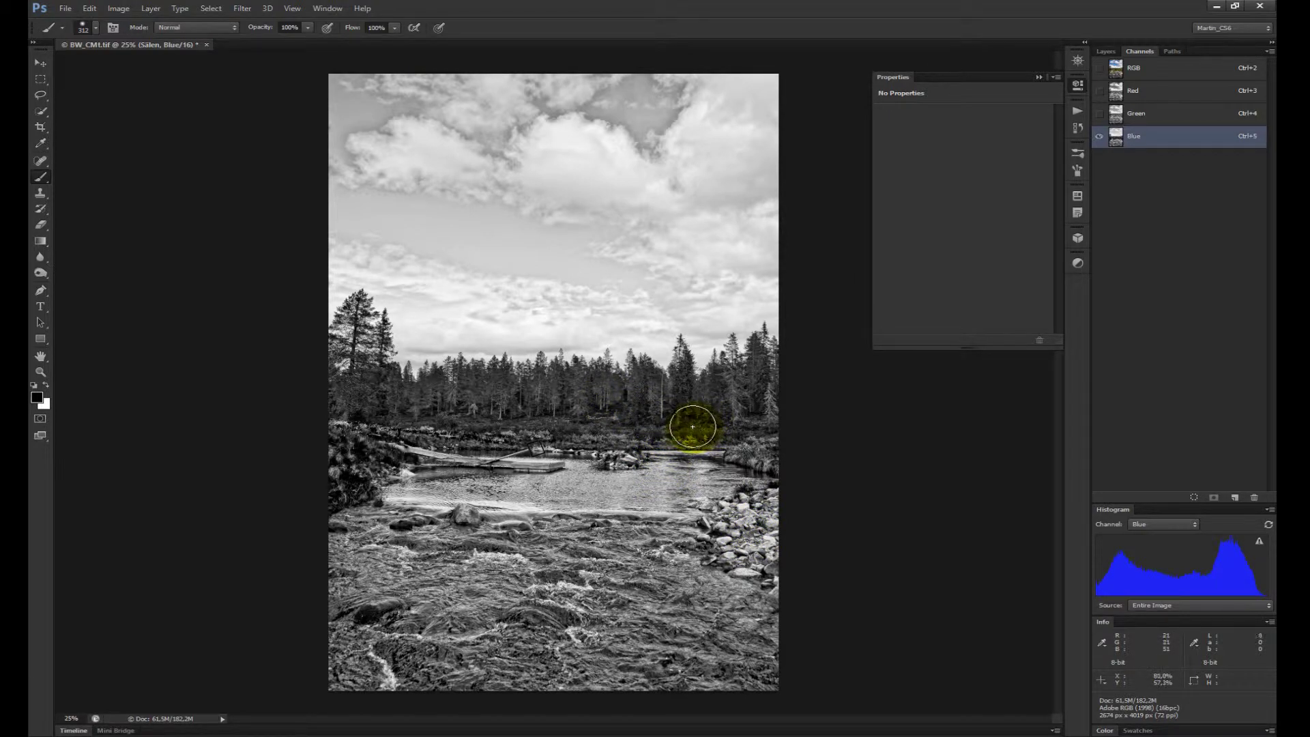
left_click(1134, 114)
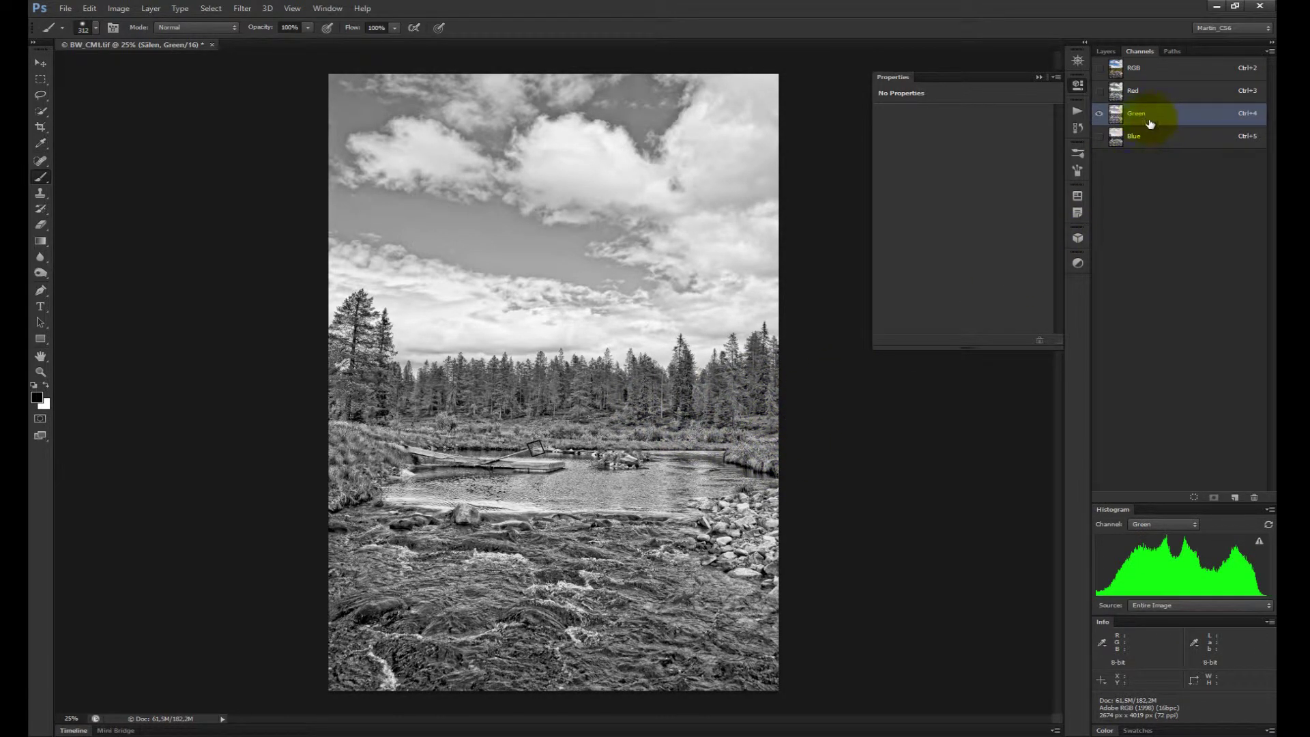
left_click(1138, 68)
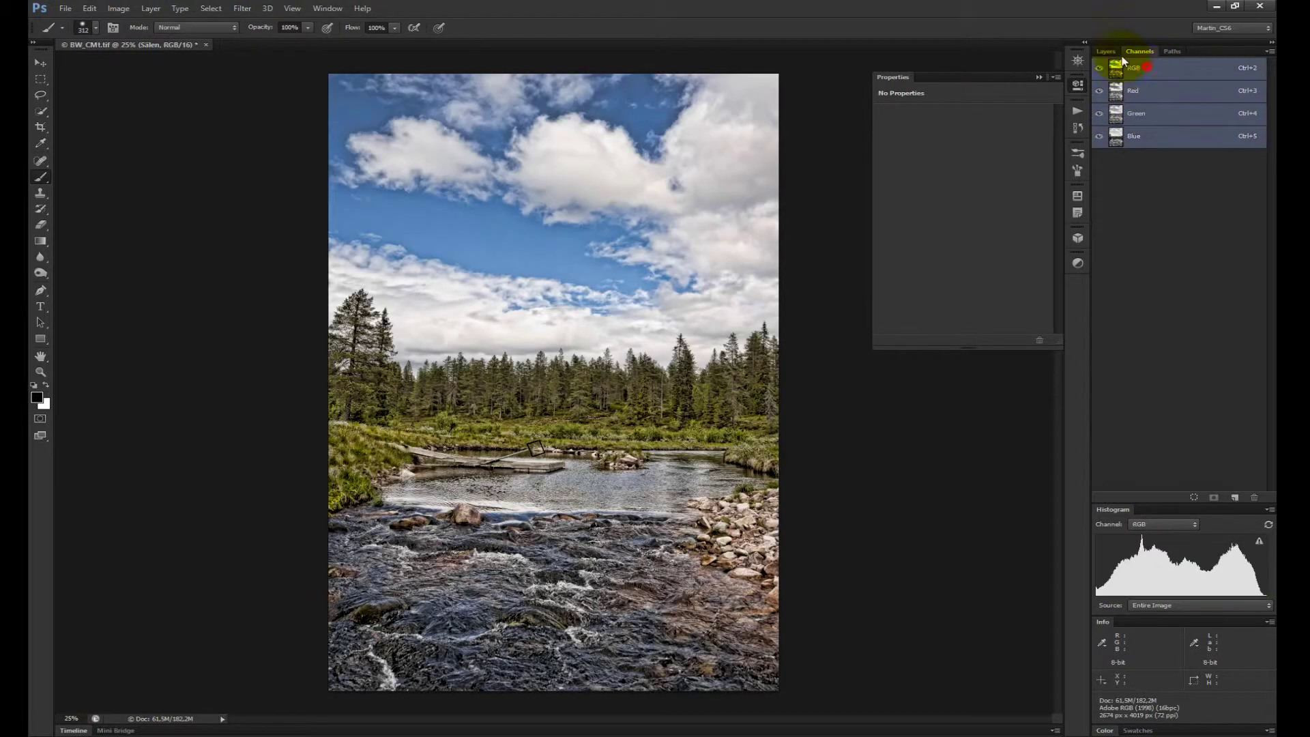
left_click(1106, 52)
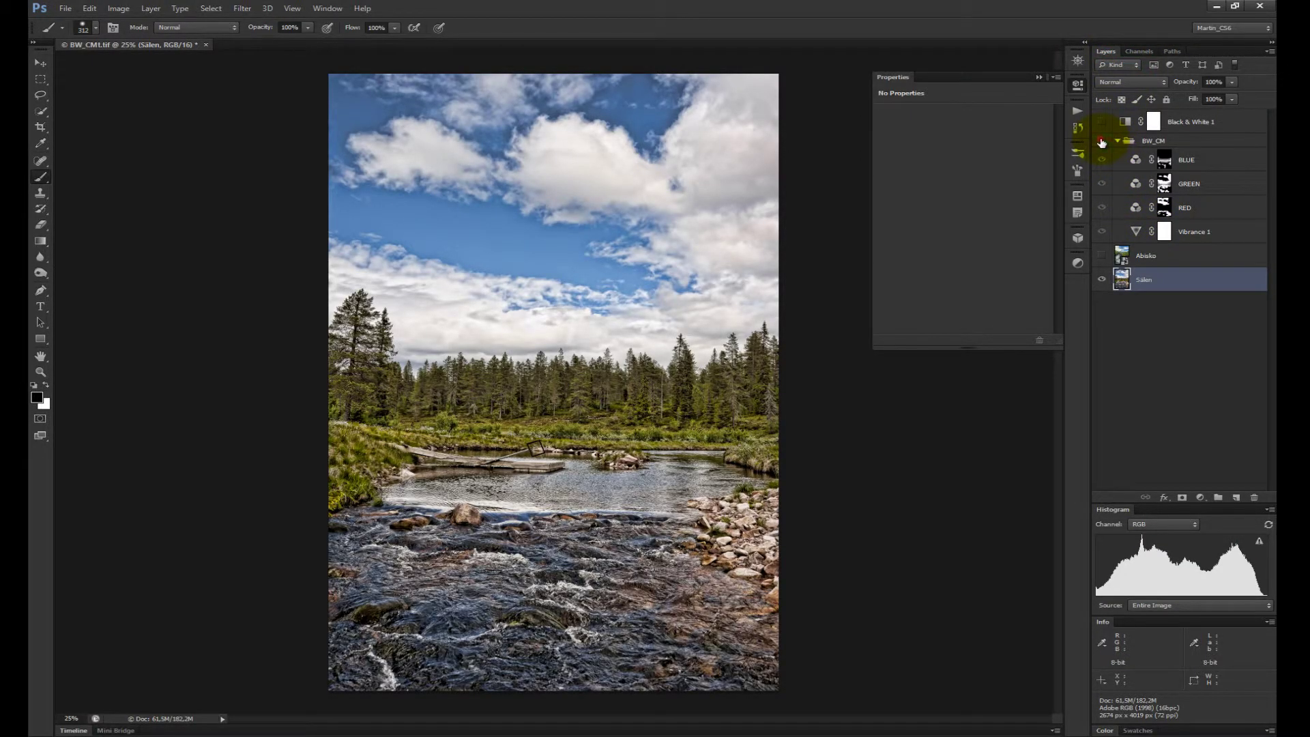
Step: Show the BW_CM group, review the BLUE and RED mixer layers, then select Black & White 1
left_click(1101, 140)
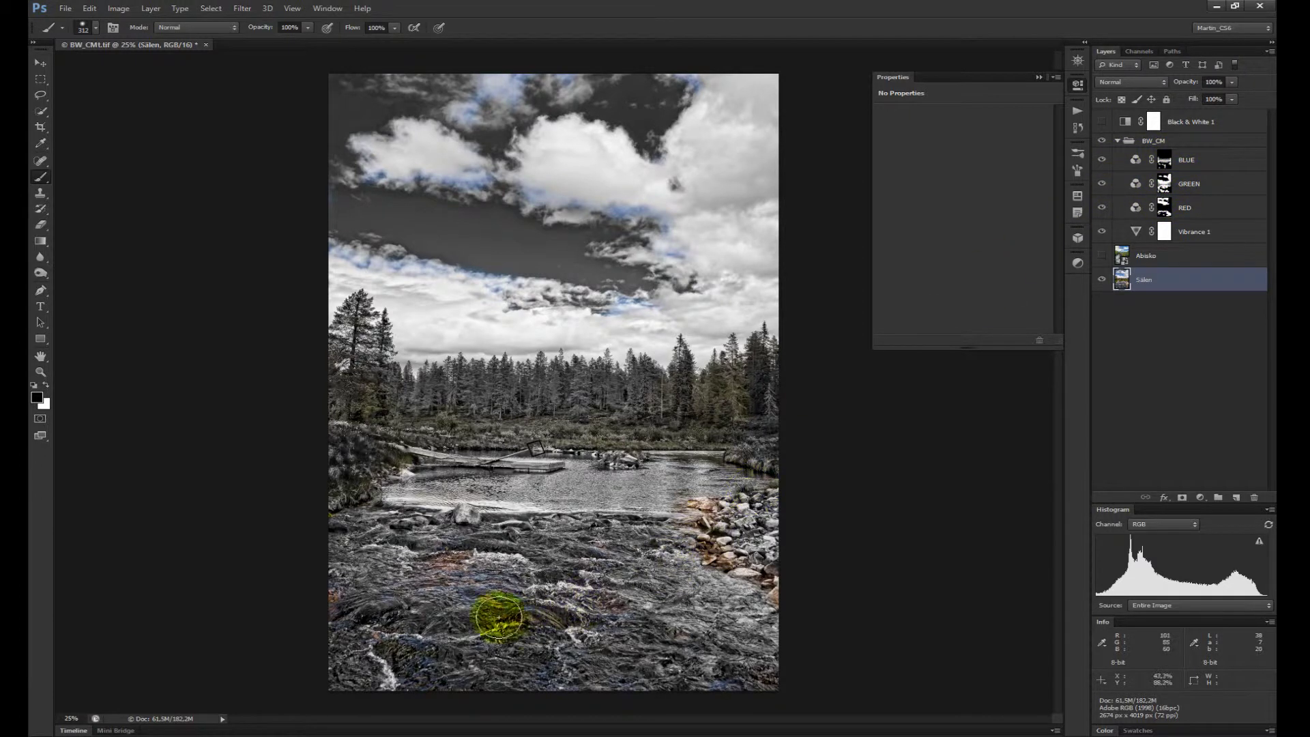
left_click(1191, 161)
left_click(1210, 188)
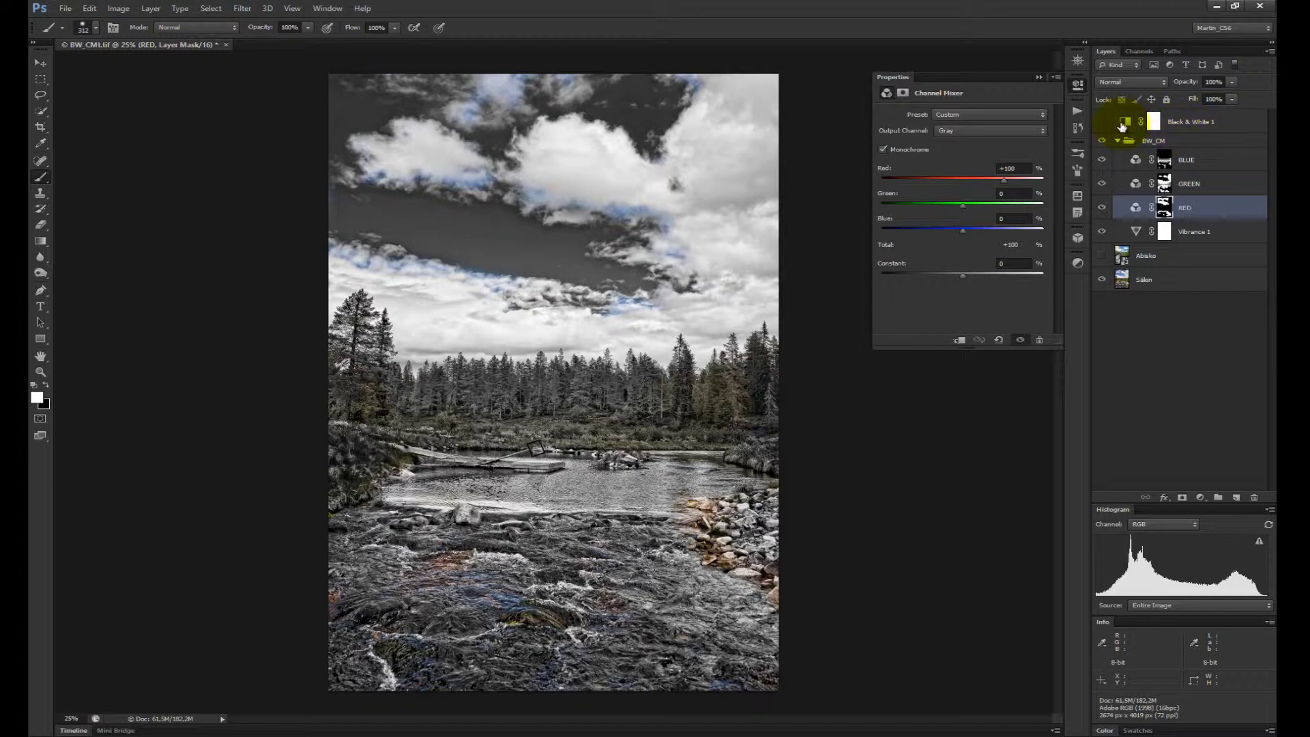
left_click(1125, 123)
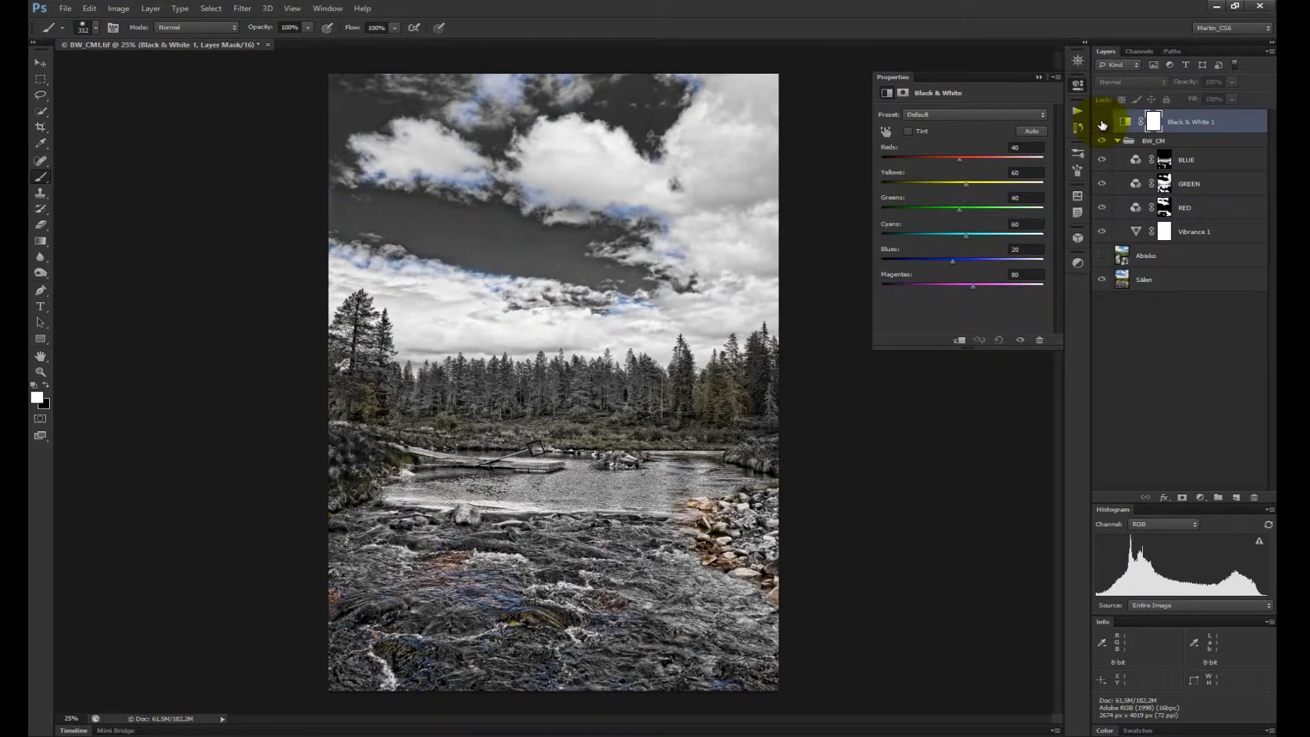
Step: Switch on Black & White 1 and compare it against the BLUE, GREEN and RED mixer layers
left_click(1102, 122)
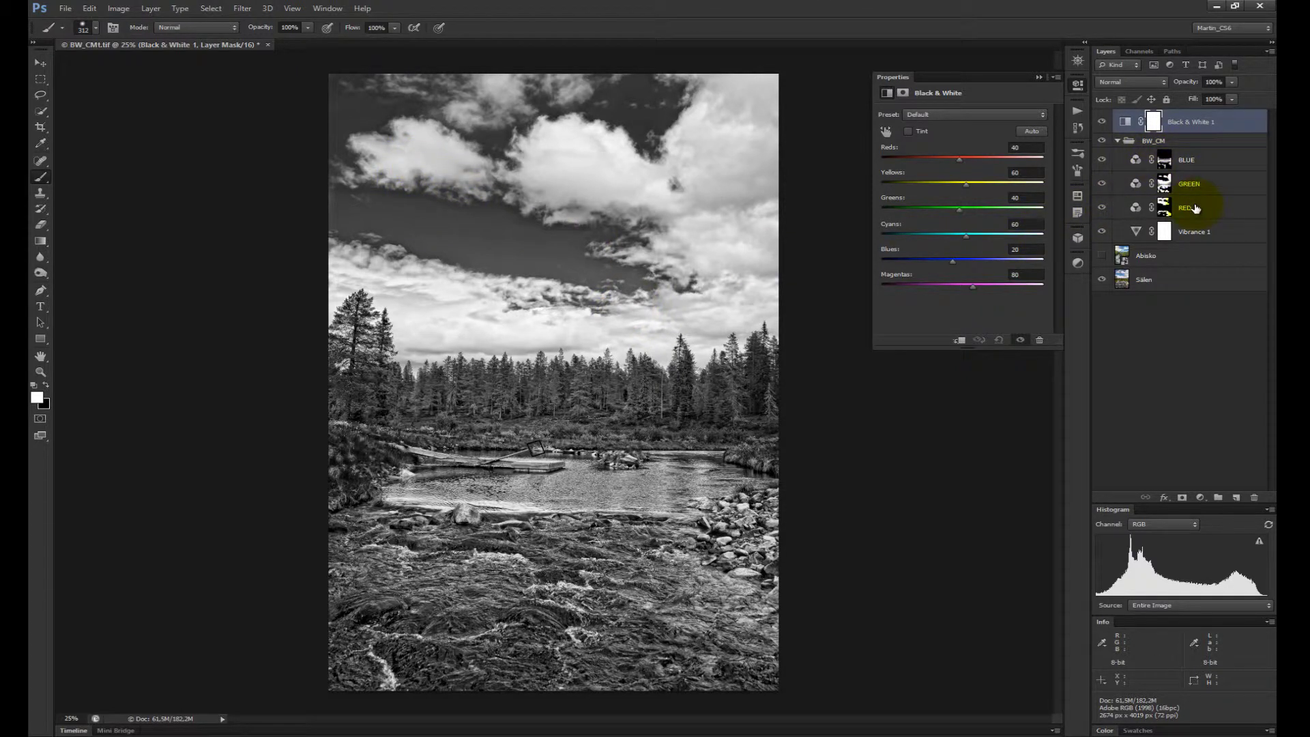
left_click(1101, 122)
left_click(1101, 161)
left_click(1102, 161)
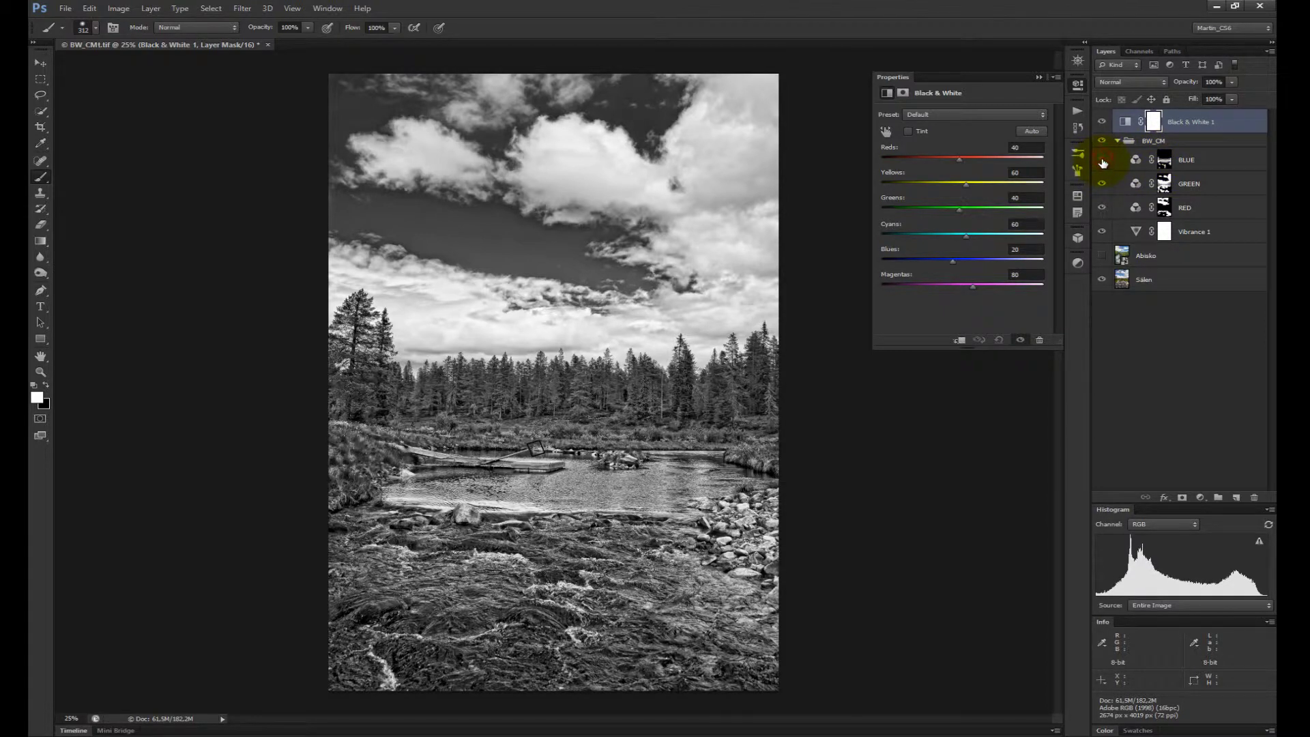
left_click(1102, 184)
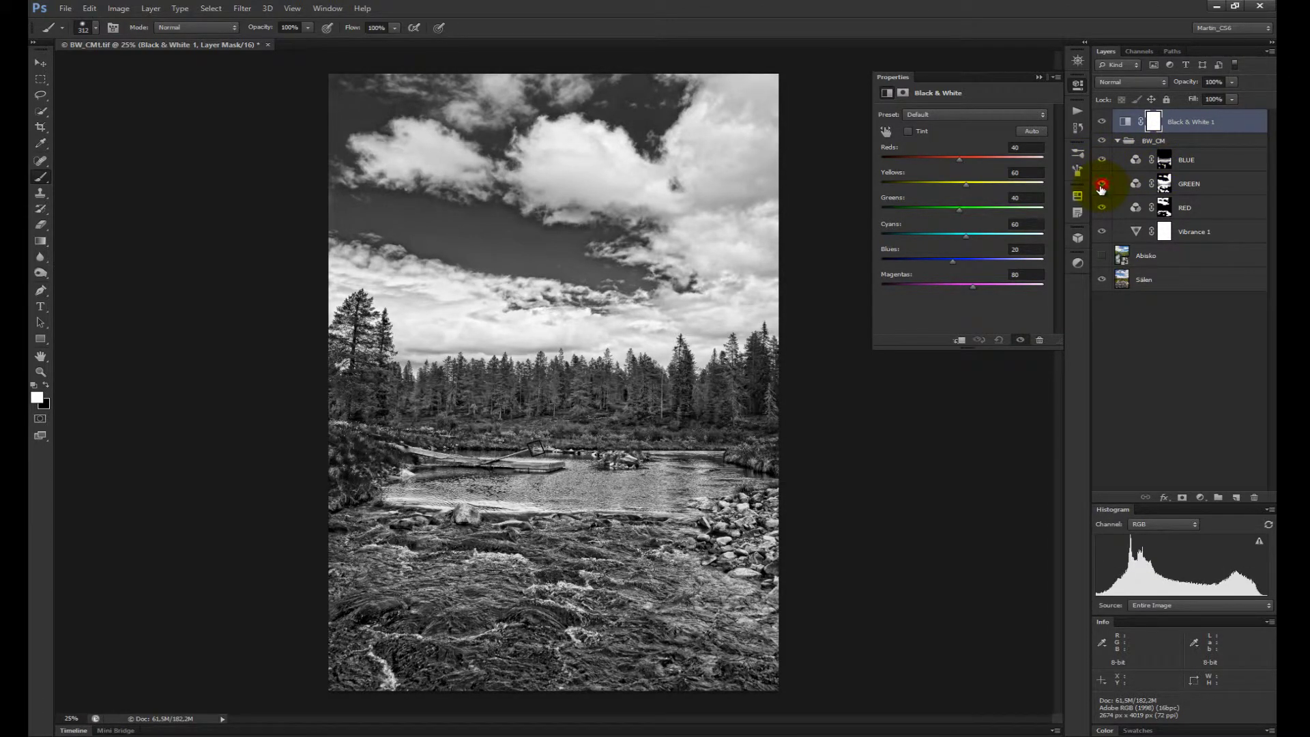
left_click(1102, 186)
left_click(1102, 209)
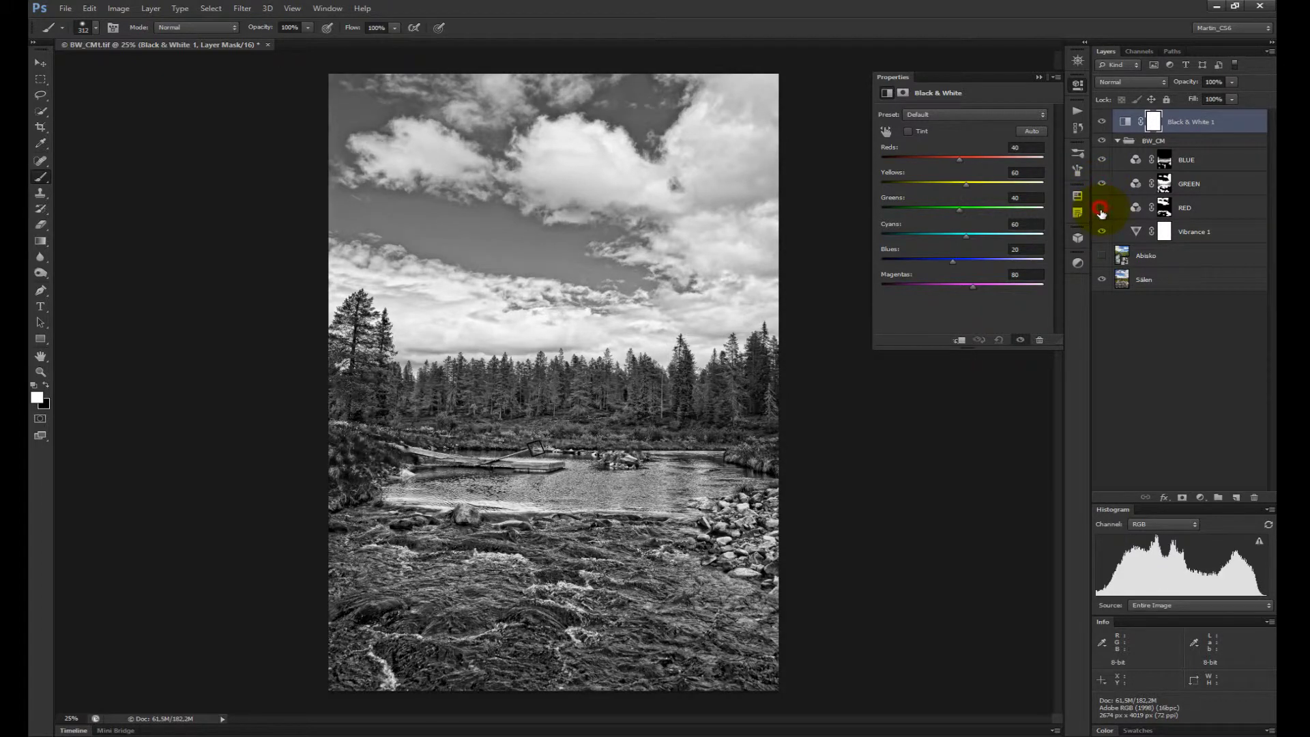
Step: Compare the BW_CM group on and off, leaving it visible
left_click(1101, 142)
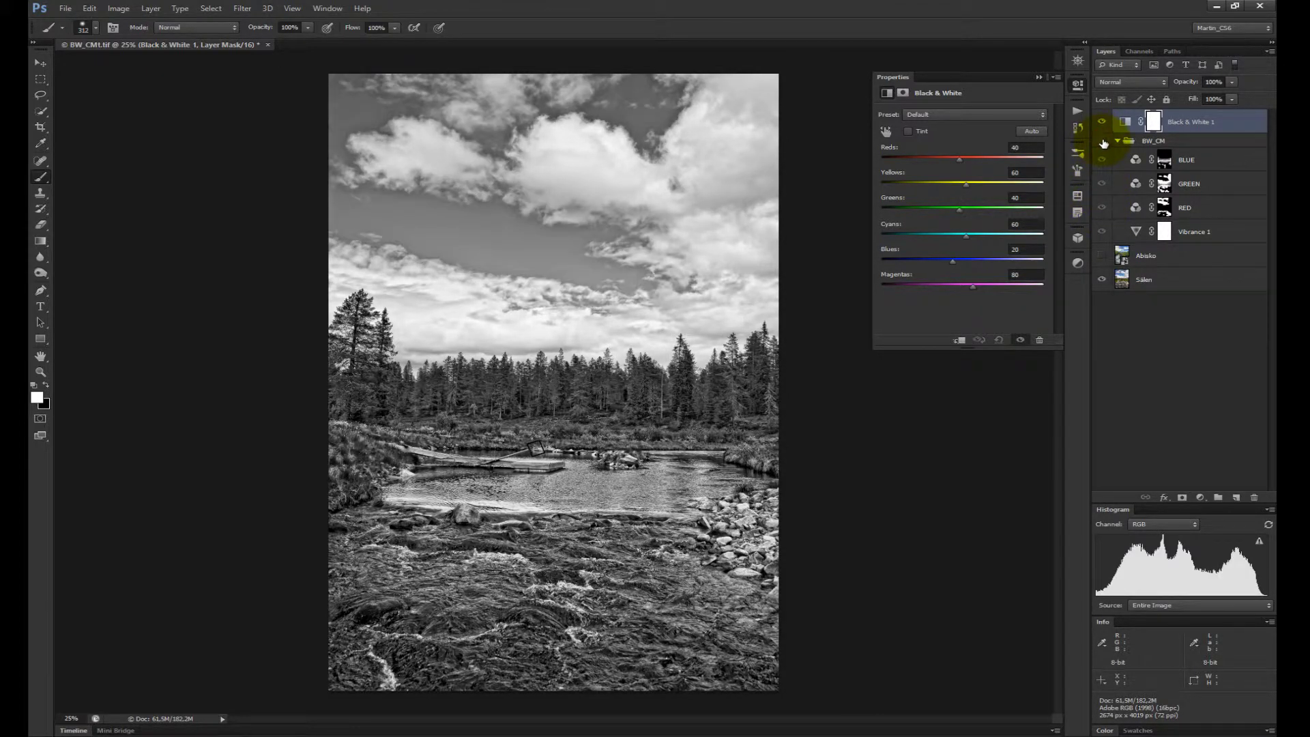
left_click(1102, 142)
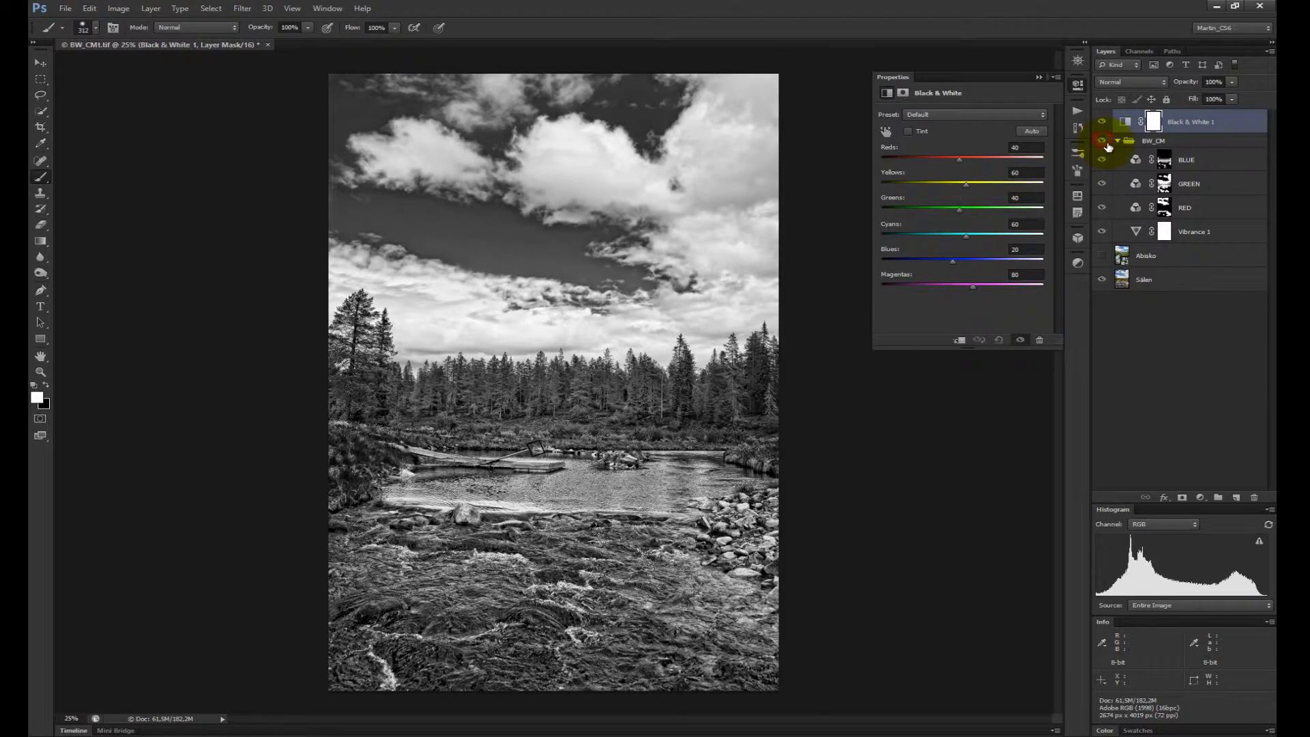
left_click(1103, 142)
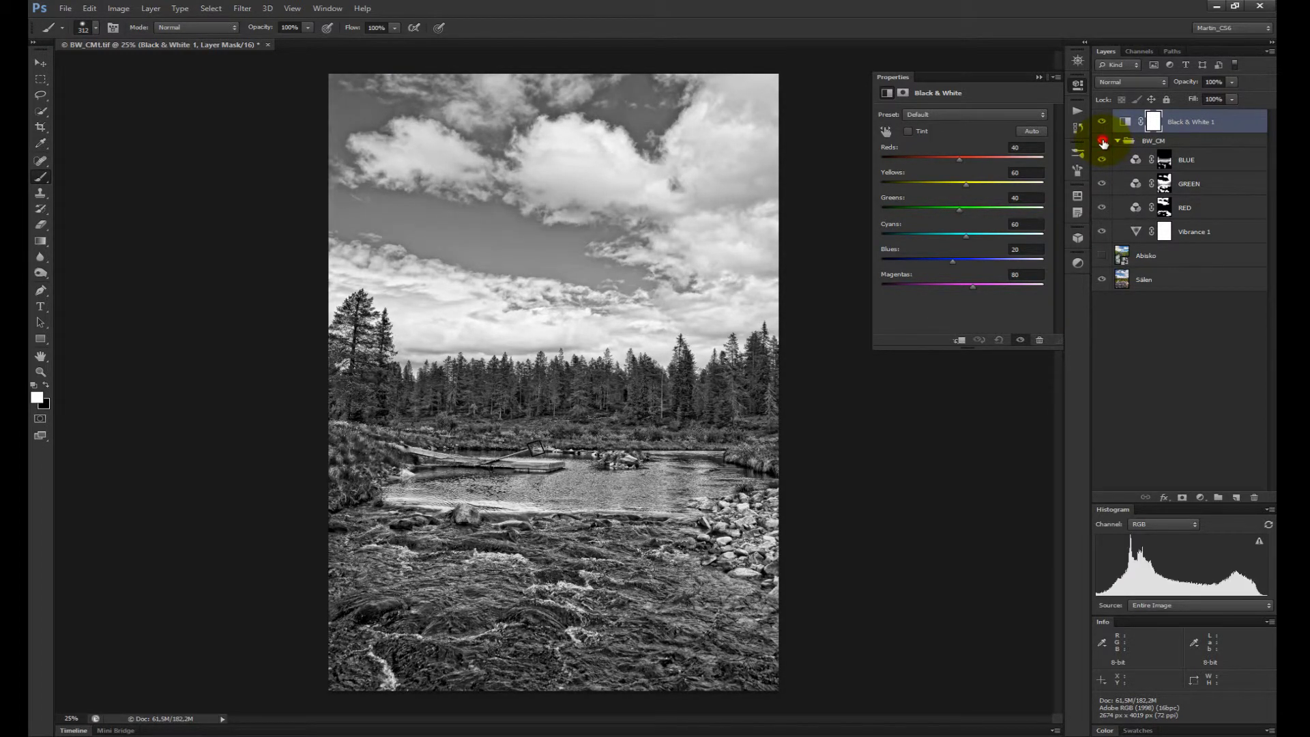
left_click(1103, 142)
left_click(1103, 142)
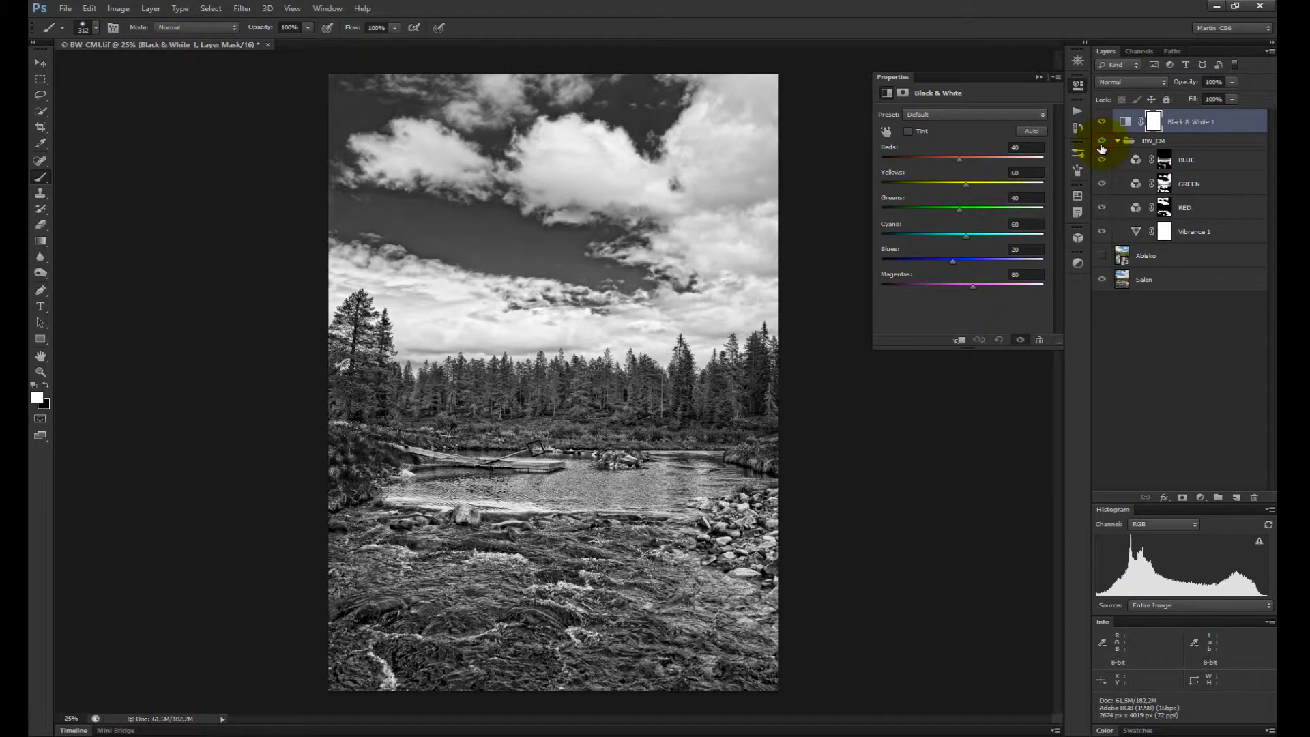